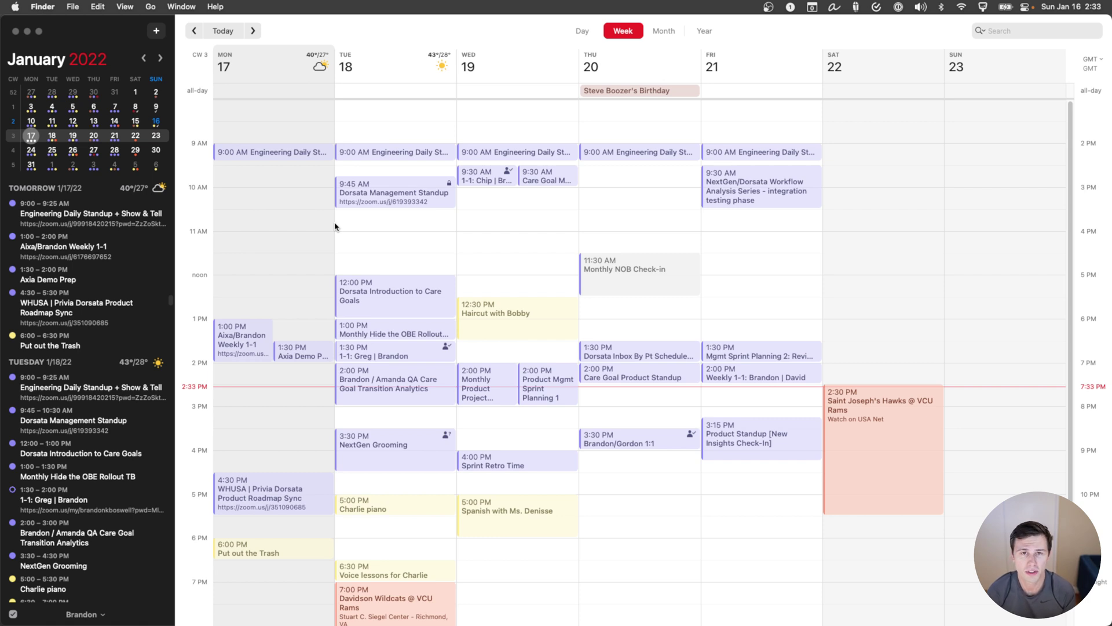
Step: Create a 'Task #1' event on Monday from 9:30 to 11 AM
{"action": "left_click", "coordinate": [293, 176]}
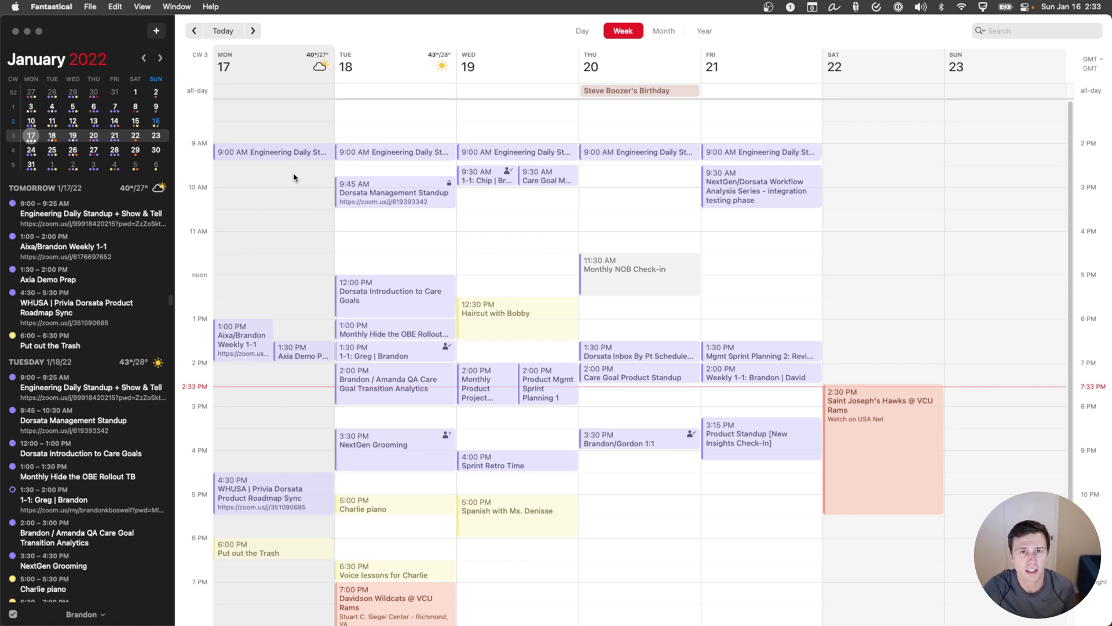
{"action": "left_click_drag", "start_coordinate": [293, 176], "coordinate": [292, 238]}
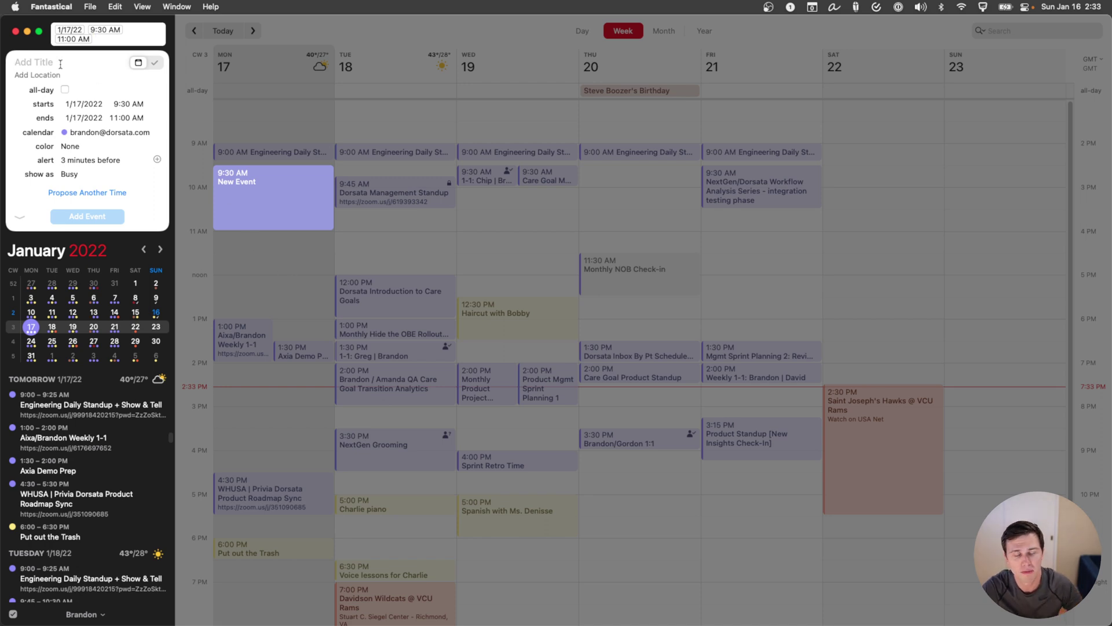
{"action": "type", "text": "Taks"}
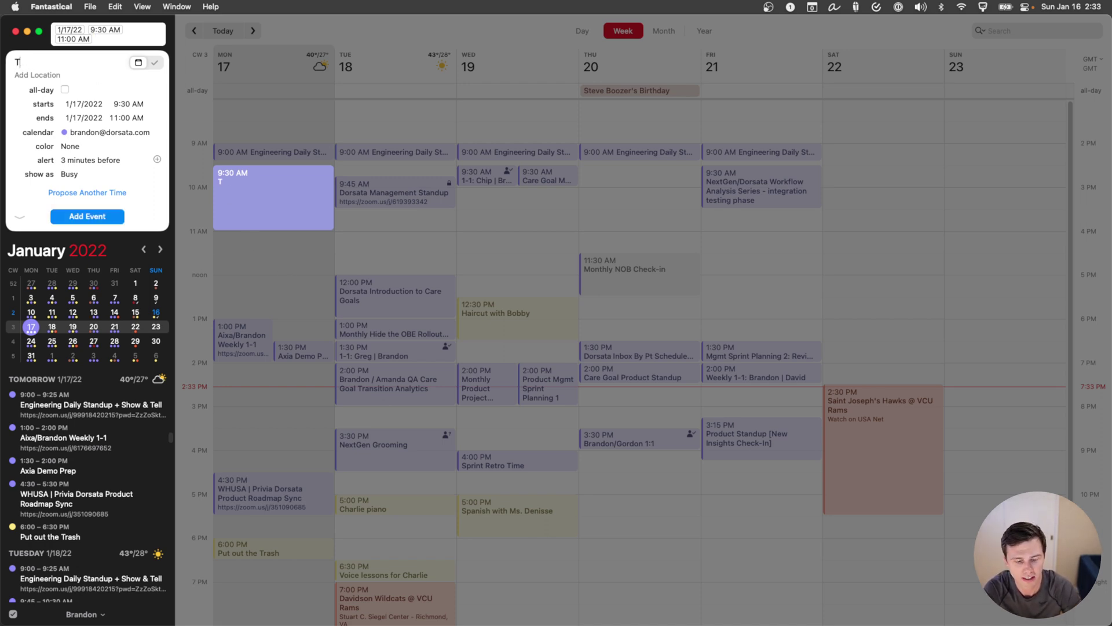
{"action": "key", "text": "BackSpace"}
{"action": "key", "text": "BackSpace"}
{"action": "type", "text": "sk #1"}
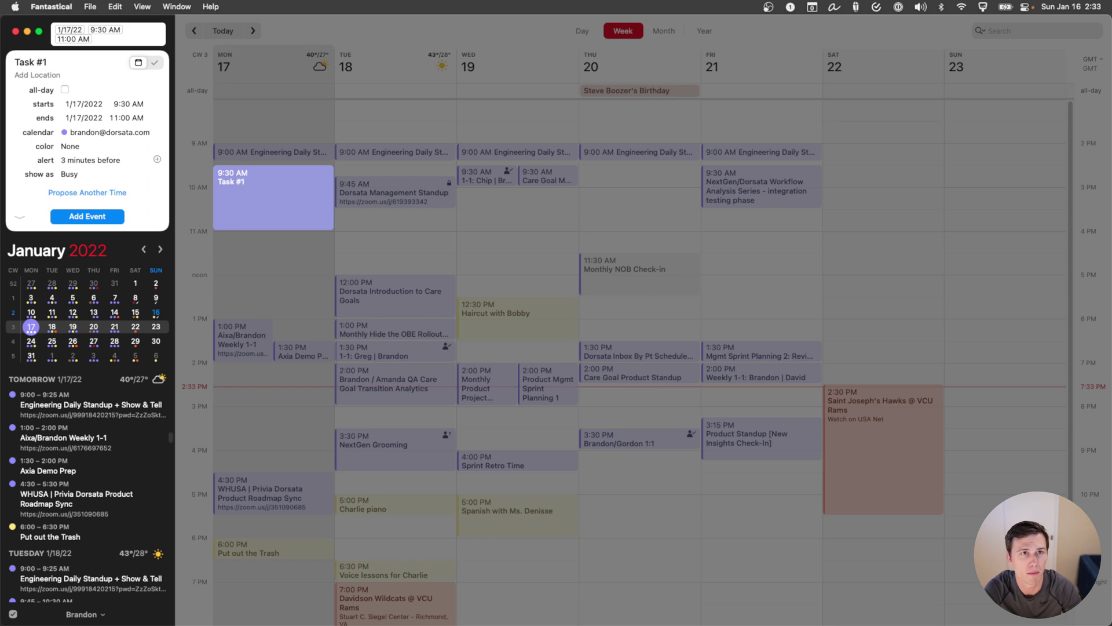
{"action": "key", "text": "Return"}
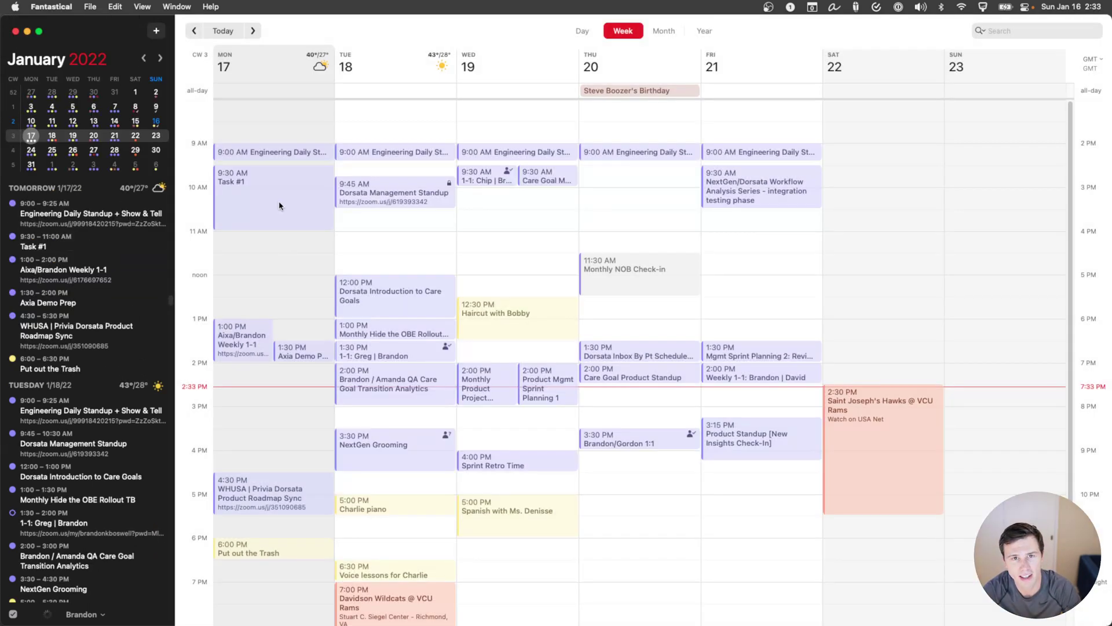
Step: Extend Task #1 to end at noon, then mark out a new Monday 2–4 PM event
{"action": "left_click", "coordinate": [276, 206]}
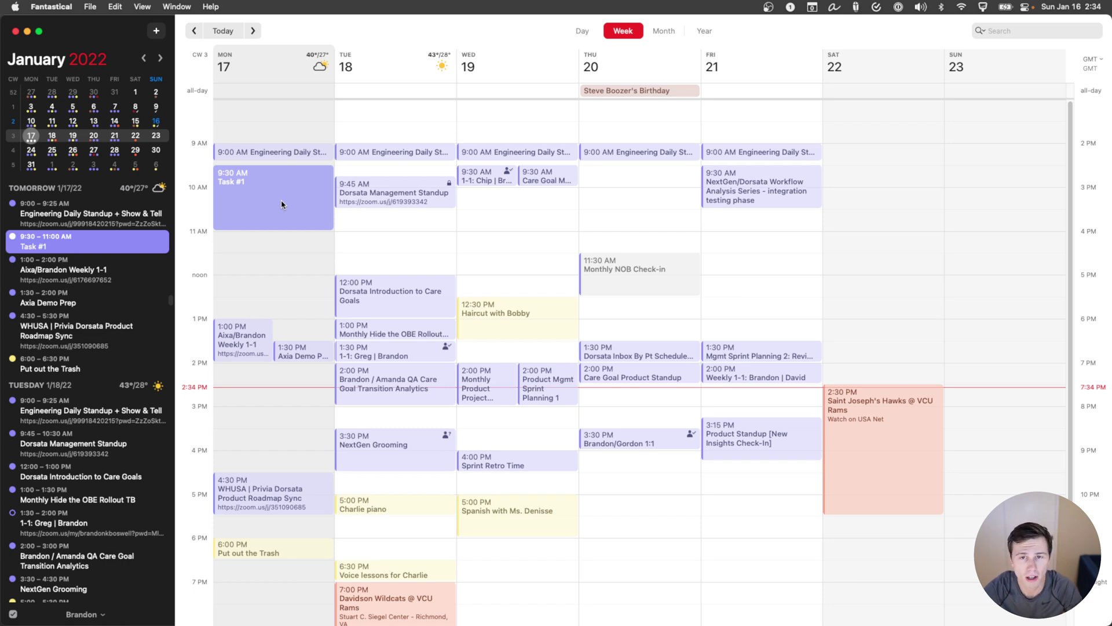
{"action": "left_click_drag", "start_coordinate": [249, 229], "coordinate": [251, 263]}
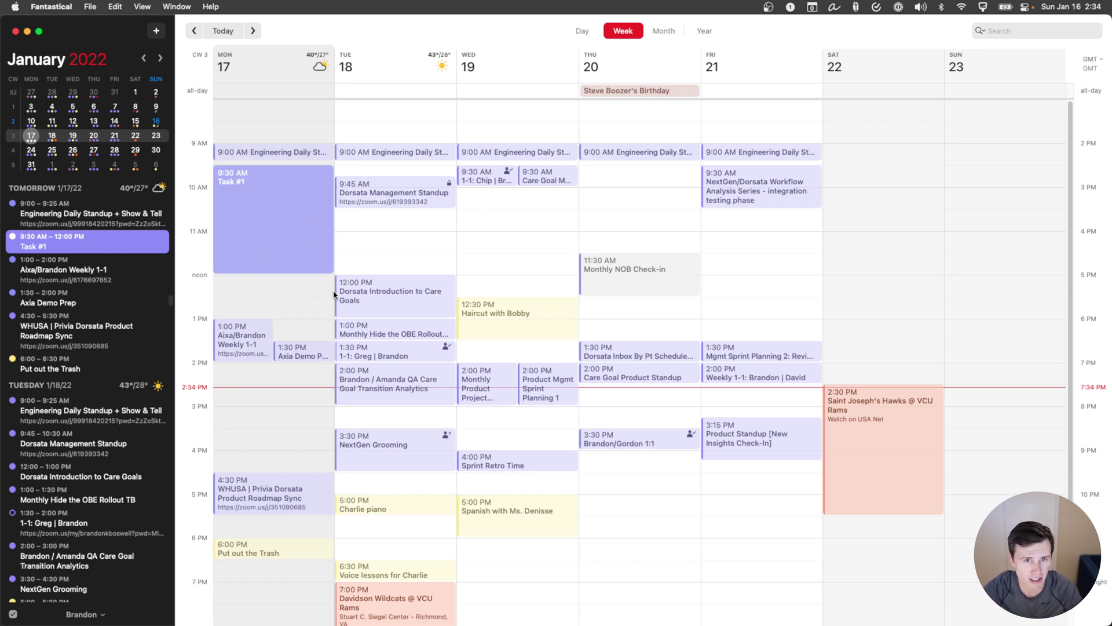
{"action": "left_click", "coordinate": [318, 297]}
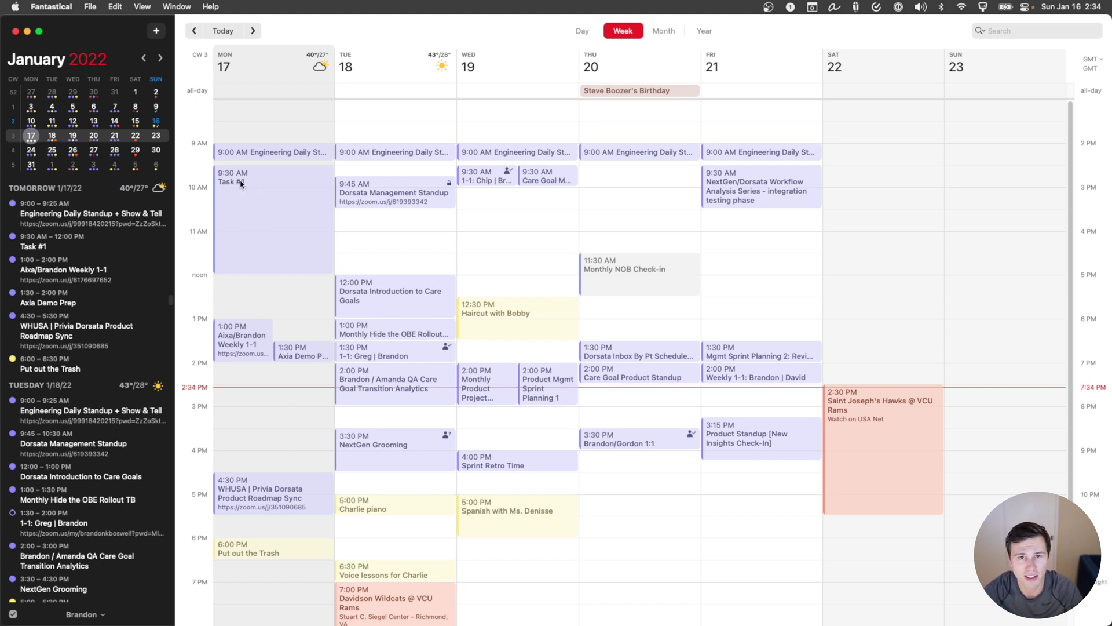
{"action": "left_click_drag", "start_coordinate": [246, 372], "coordinate": [249, 456]}
Step: Title the Monday 2–4 PM event 'Task #2' and save it
{"action": "type", "text": "Taks"}
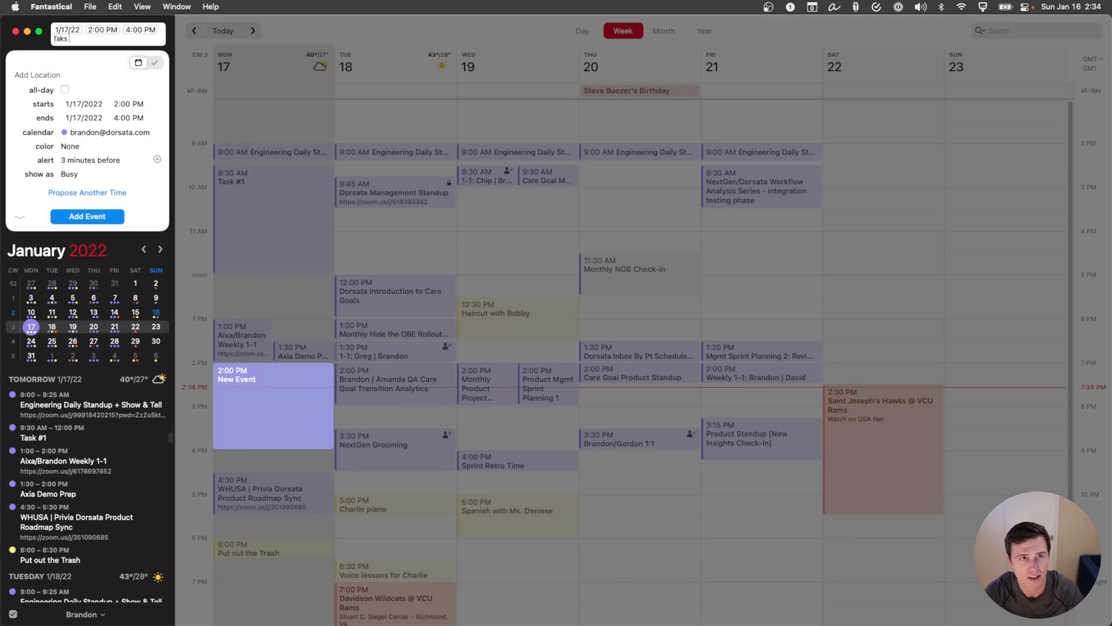
{"action": "key", "text": "BackSpace"}
{"action": "key", "text": "BackSpace"}
{"action": "type", "text": "sk"}
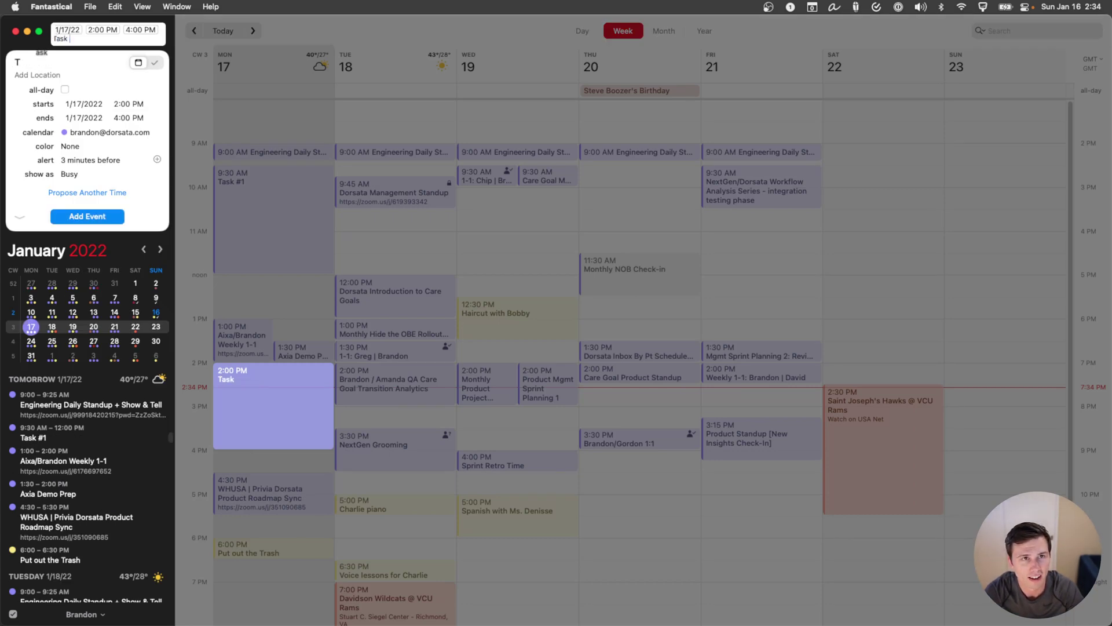
{"action": "type", "text": " #2"}
{"action": "key", "text": "Return"}
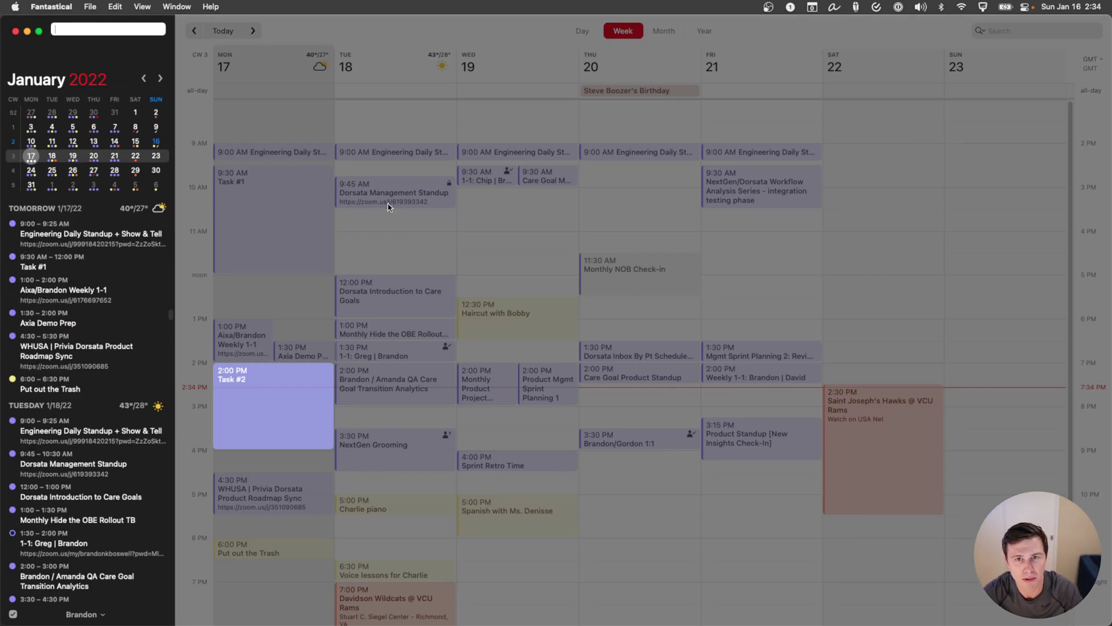
Step: Add a 'Task #3' event on Tuesday from 10:30 AM to noon
{"action": "left_click_drag", "start_coordinate": [373, 219], "coordinate": [371, 280]}
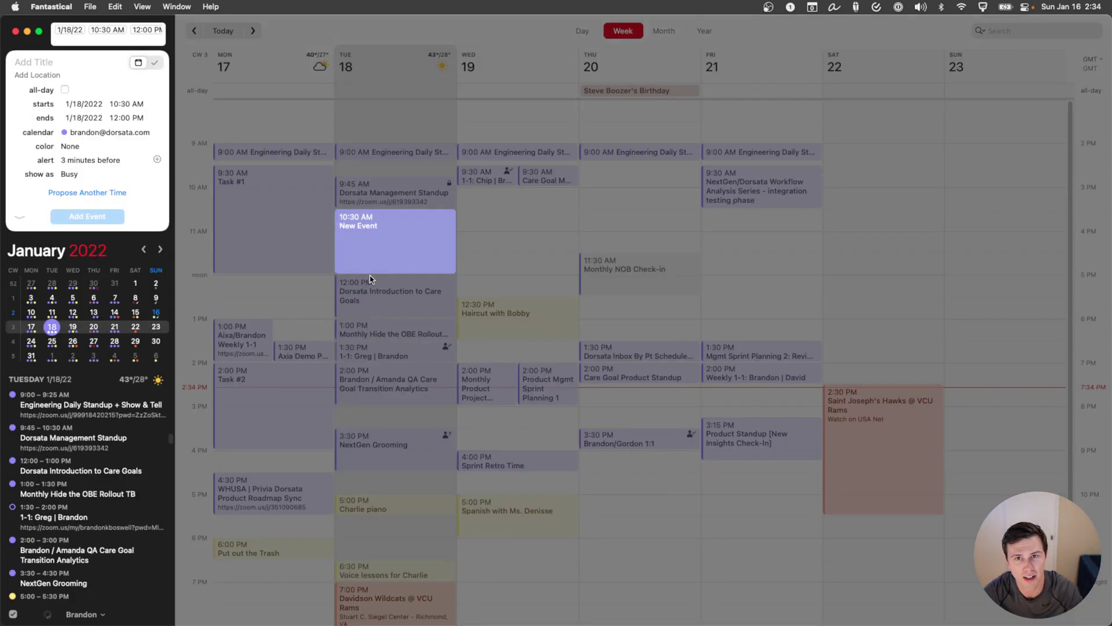
{"action": "type", "text": "Task #3"}
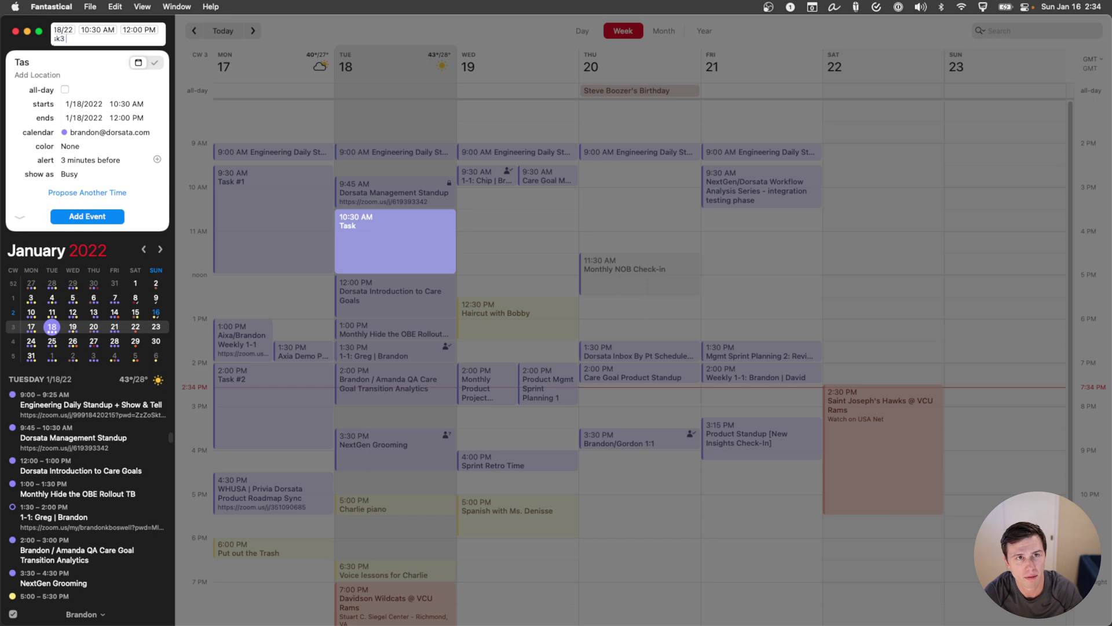
{"action": "key", "text": "BackSpace"}
{"action": "type", "text": "3"}
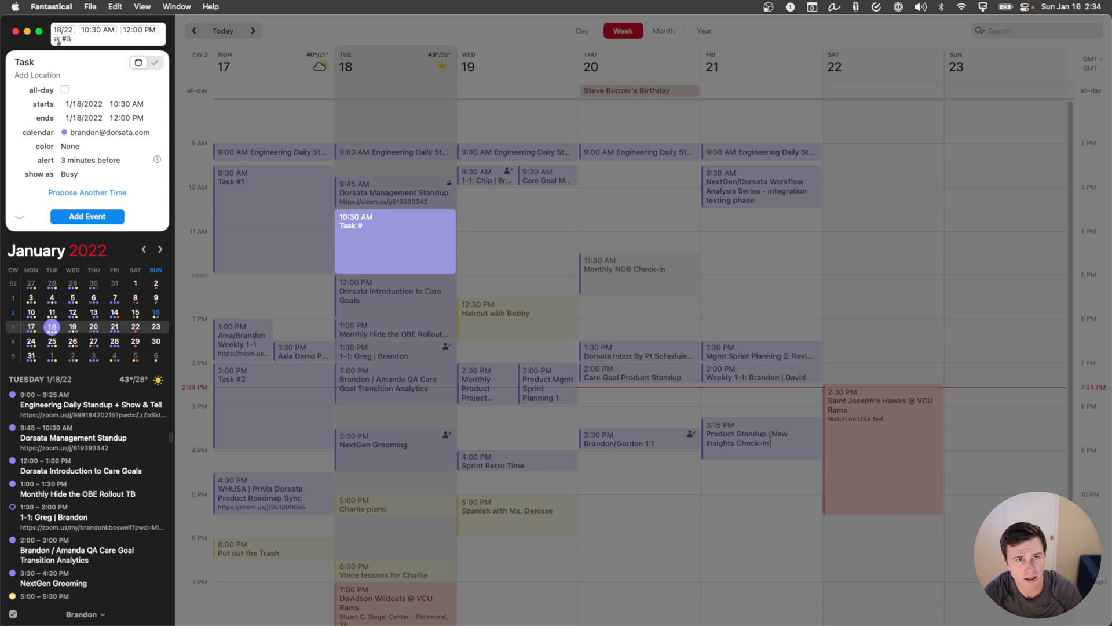
{"action": "key", "text": "Return"}
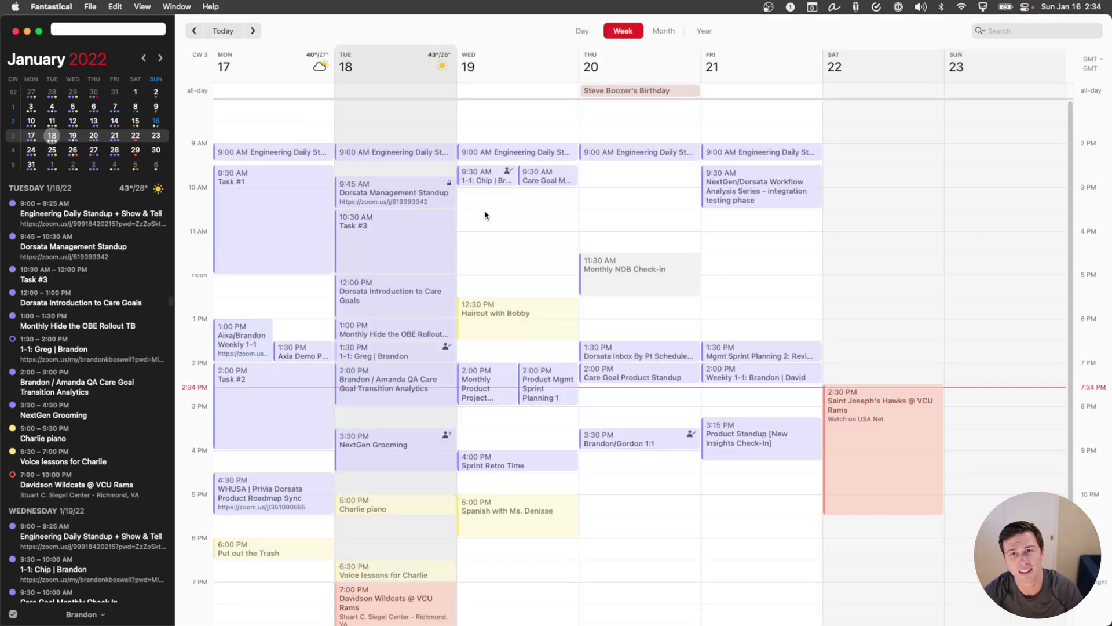
{"action": "key", "text": "super+t"}
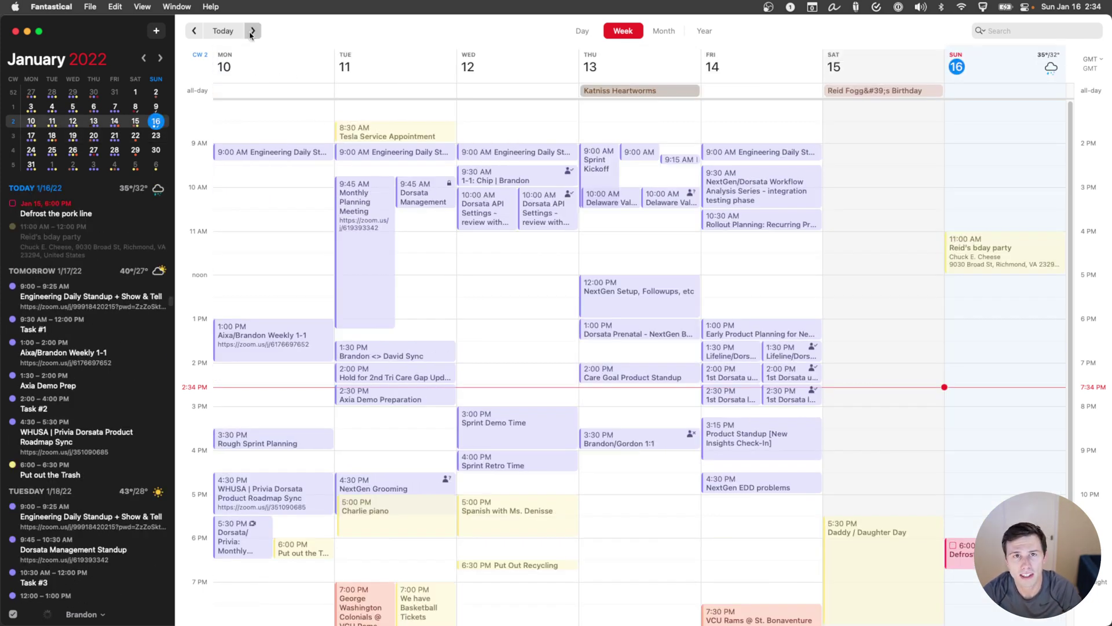
Step: Return to the January 17–23 week and move Task #3 to Wednesday at 10:30 AM
{"action": "left_click", "coordinate": [253, 30]}
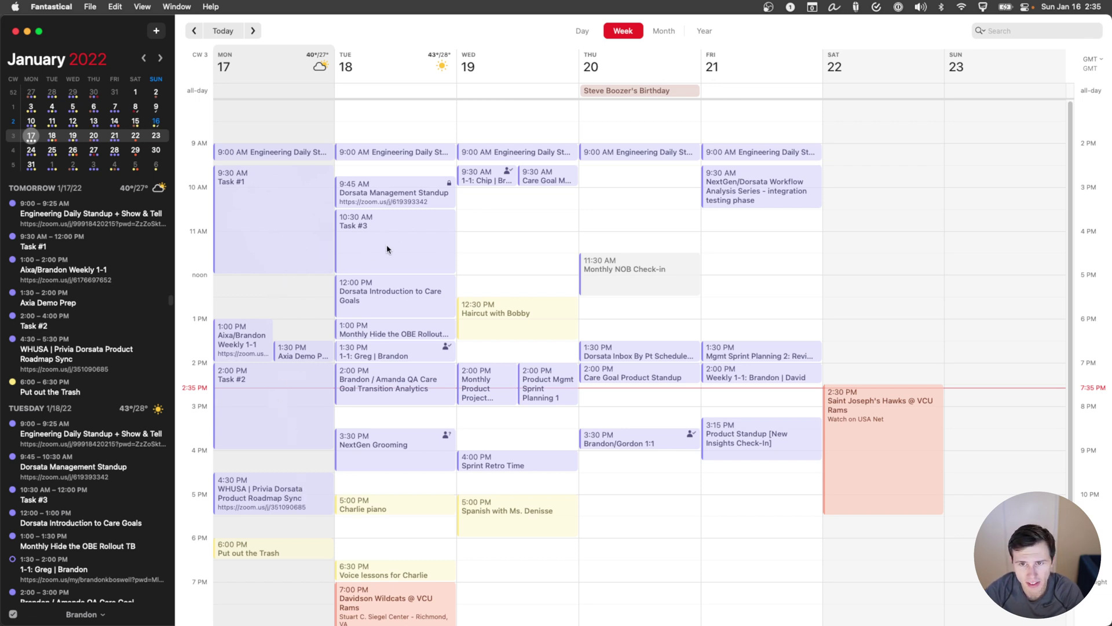
{"action": "left_click_drag", "start_coordinate": [387, 249], "coordinate": [524, 248]}
Step: Move Task #2 to Tuesday at 10:30 AM, undoing the mistaken drops
{"action": "key", "text": "super+z"}
{"action": "left_click_drag", "start_coordinate": [259, 424], "coordinate": [384, 284]}
{"action": "left_click", "coordinate": [385, 289]}
{"action": "key", "text": "super+z"}
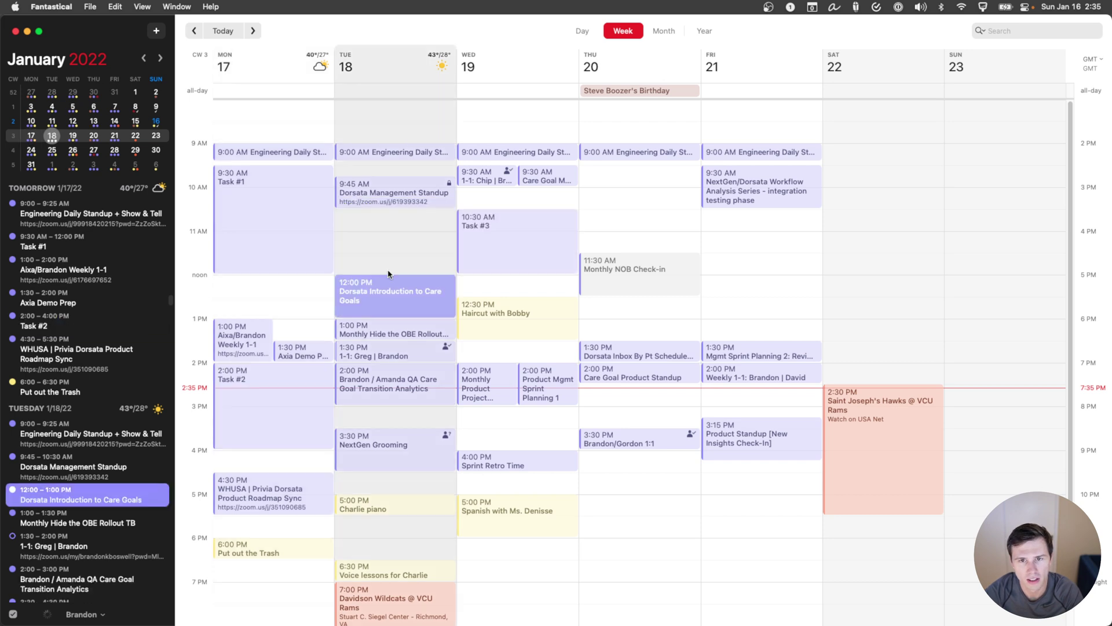
{"action": "left_click_drag", "start_coordinate": [257, 422], "coordinate": [399, 288]}
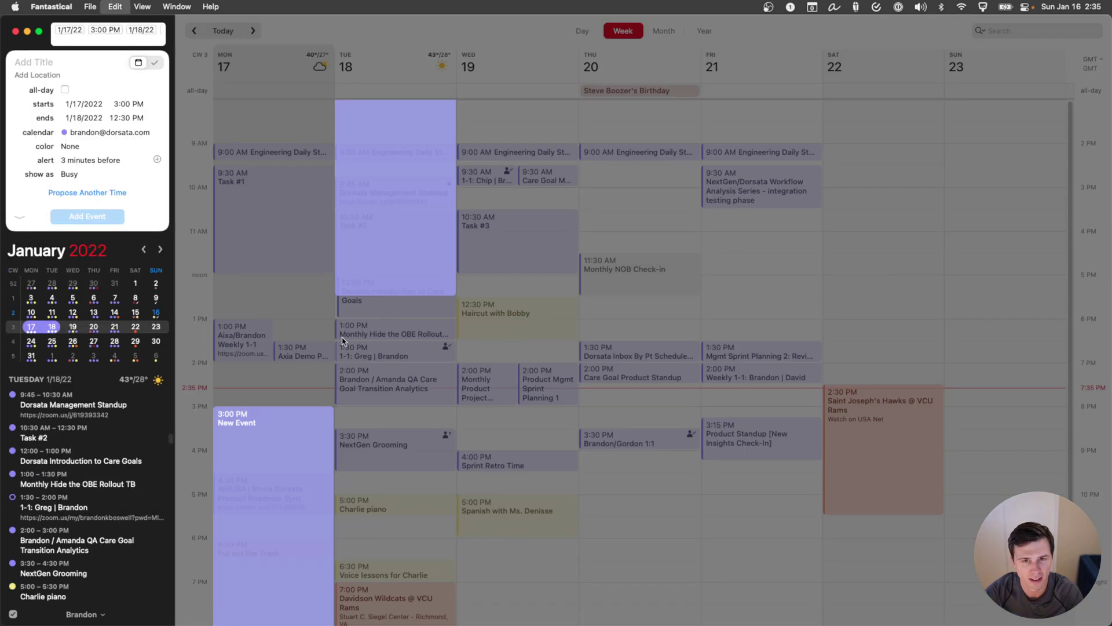
{"action": "key", "text": "super+z"}
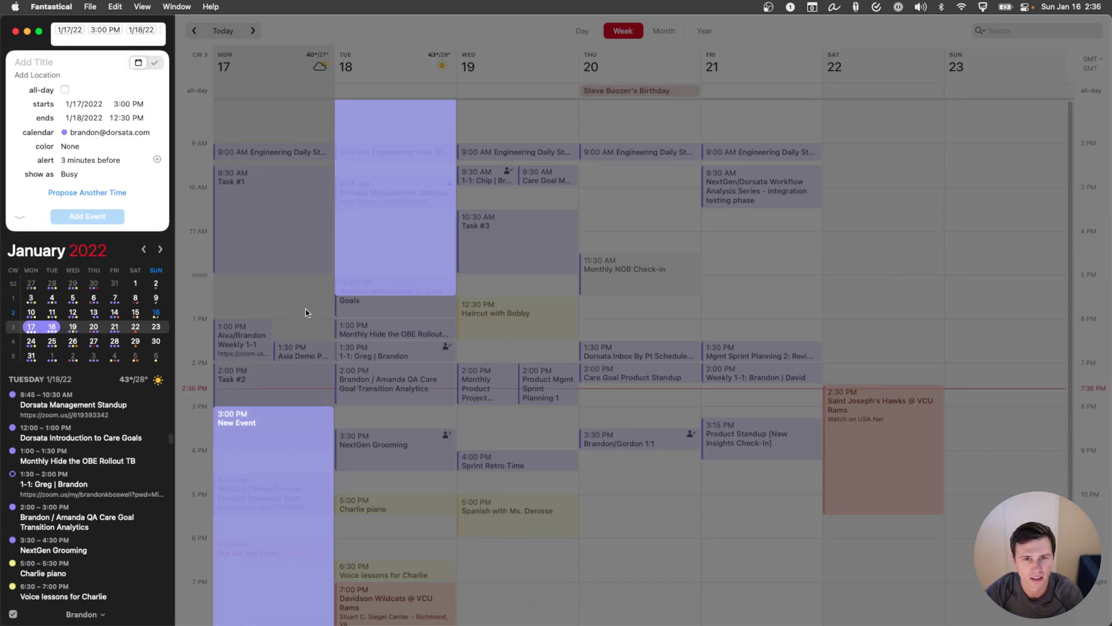
{"action": "key", "text": "Escape"}
{"action": "left_click_drag", "start_coordinate": [255, 394], "coordinate": [390, 249]}
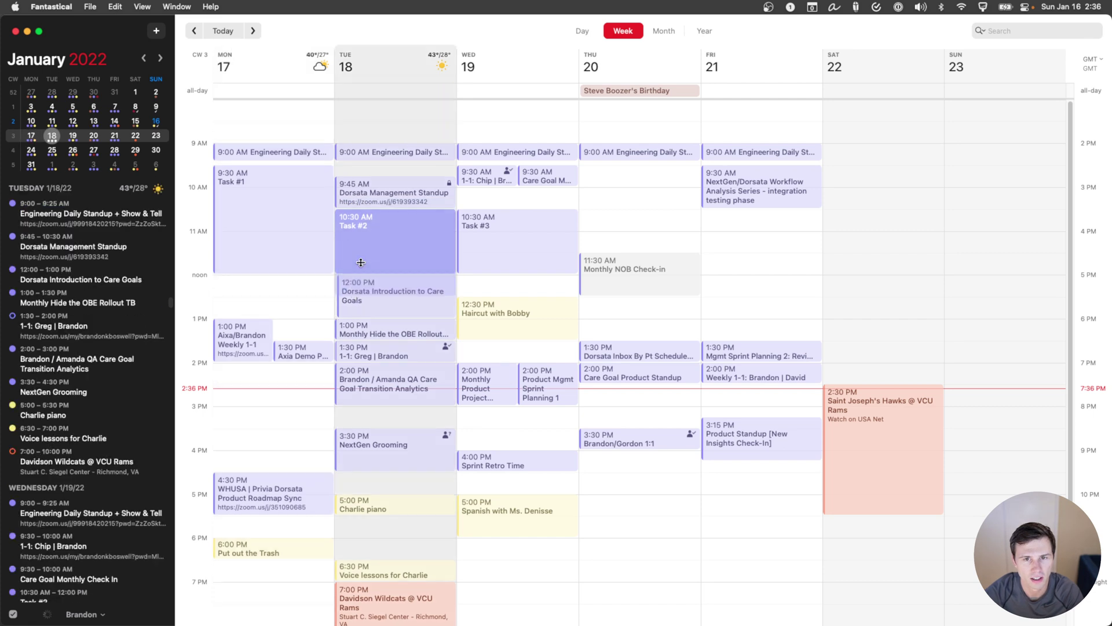
Step: Move Task #1 to Monday afternoon starting at 2:00 PM
{"action": "left_click", "coordinate": [259, 241]}
{"action": "left_click_drag", "start_coordinate": [251, 231], "coordinate": [270, 415]}
{"action": "key", "text": "Escape"}
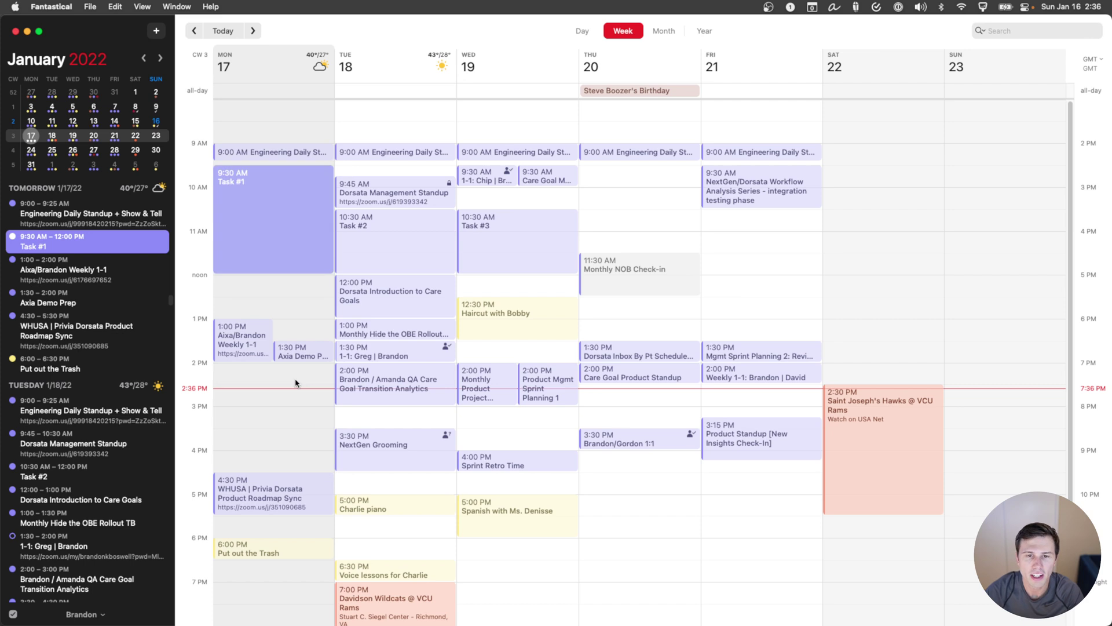
{"action": "left_click", "coordinate": [290, 302]}
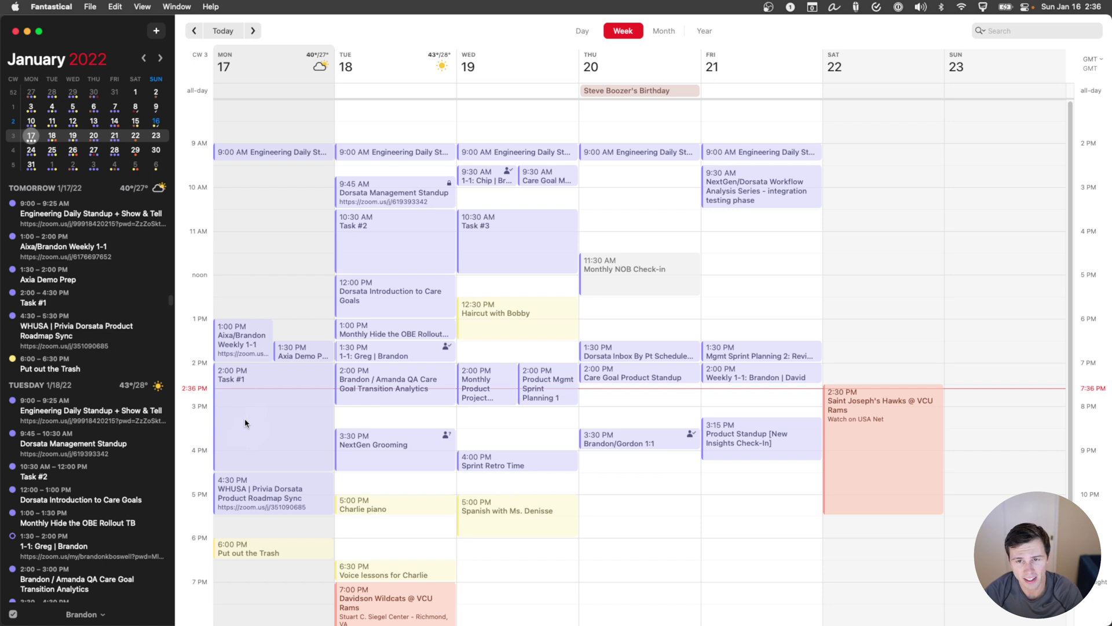
Step: Delete Task #1, Task #2 and Task #3, then view Tuesday 18's events
{"action": "left_click", "coordinate": [260, 428]}
{"action": "key", "text": "BackSpace"}
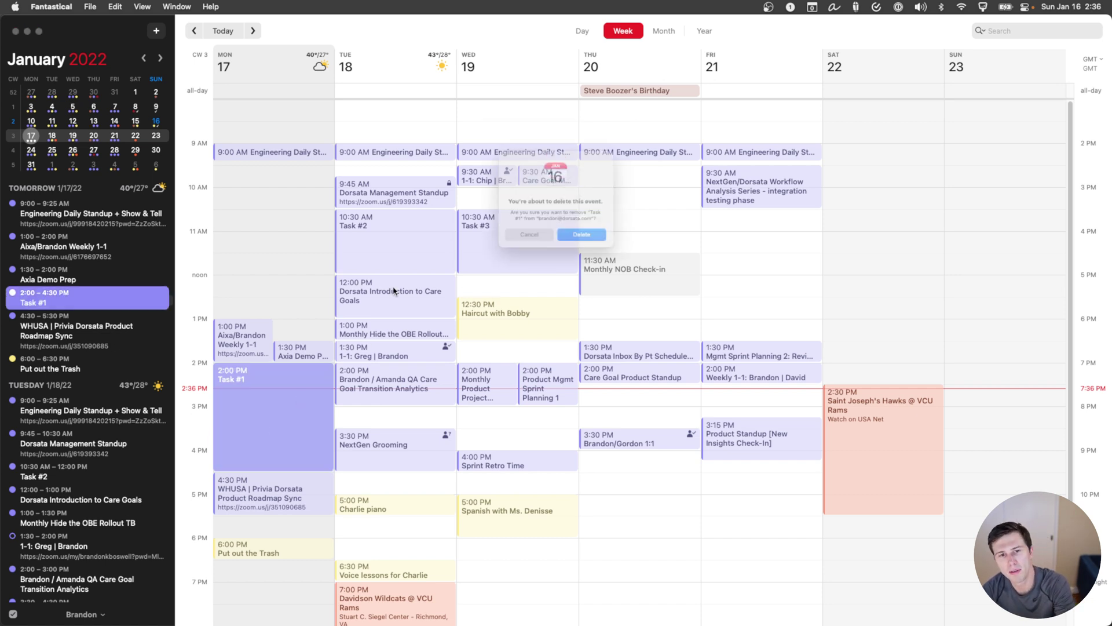
{"action": "left_click", "coordinate": [580, 248]}
{"action": "left_click", "coordinate": [413, 249]}
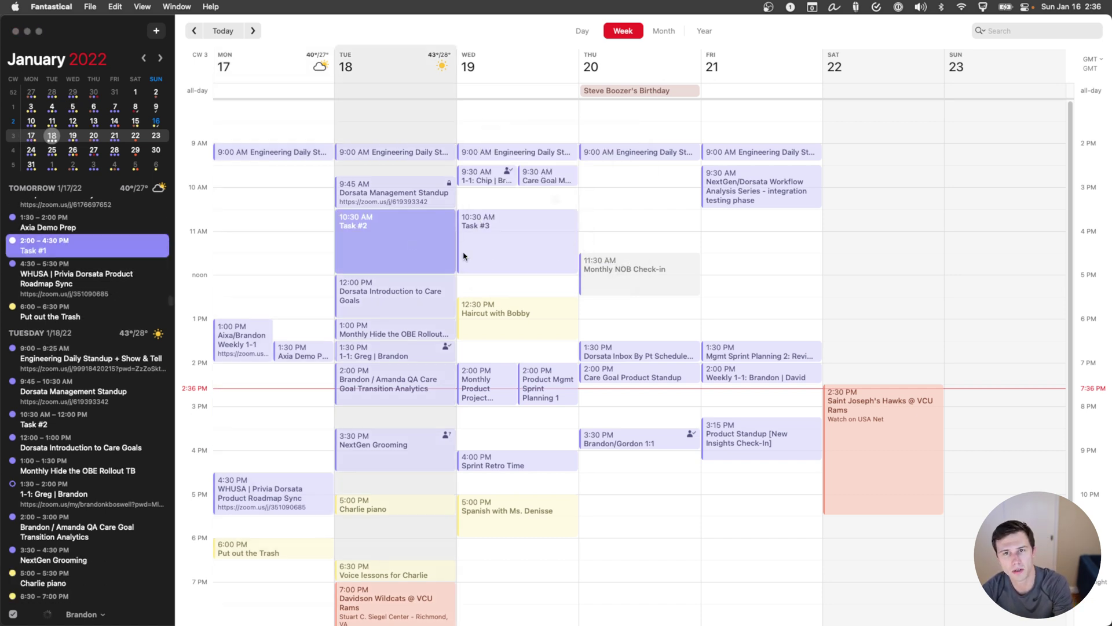
{"action": "key", "text": "BackSpace"}
{"action": "left_click", "coordinate": [582, 248]}
{"action": "left_click", "coordinate": [504, 255]}
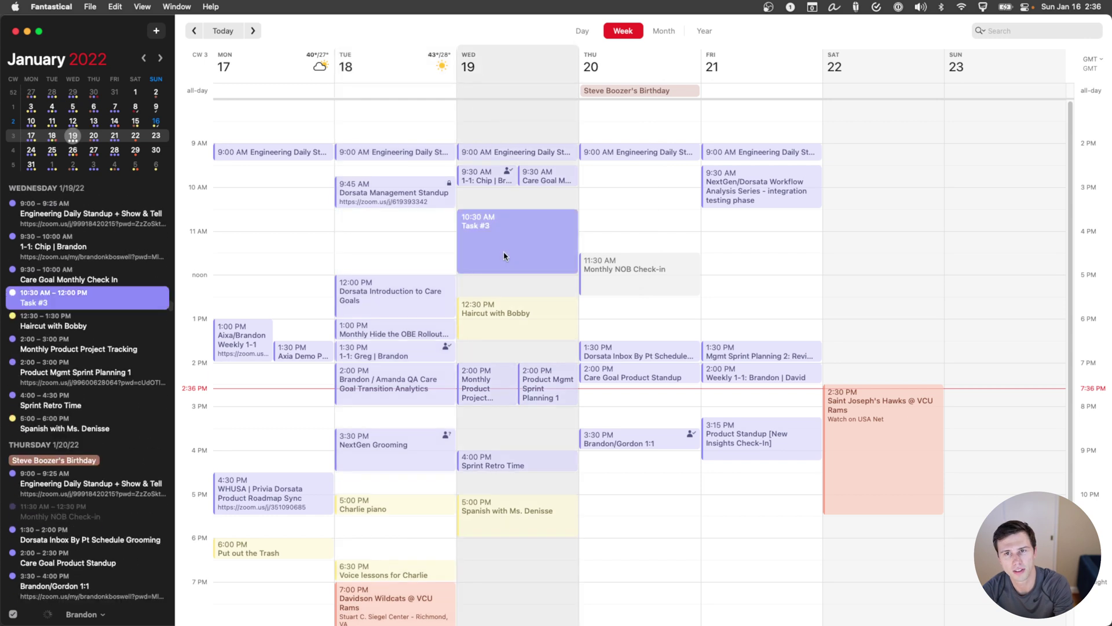
{"action": "key", "text": "BackSpace"}
{"action": "left_click", "coordinate": [593, 248]}
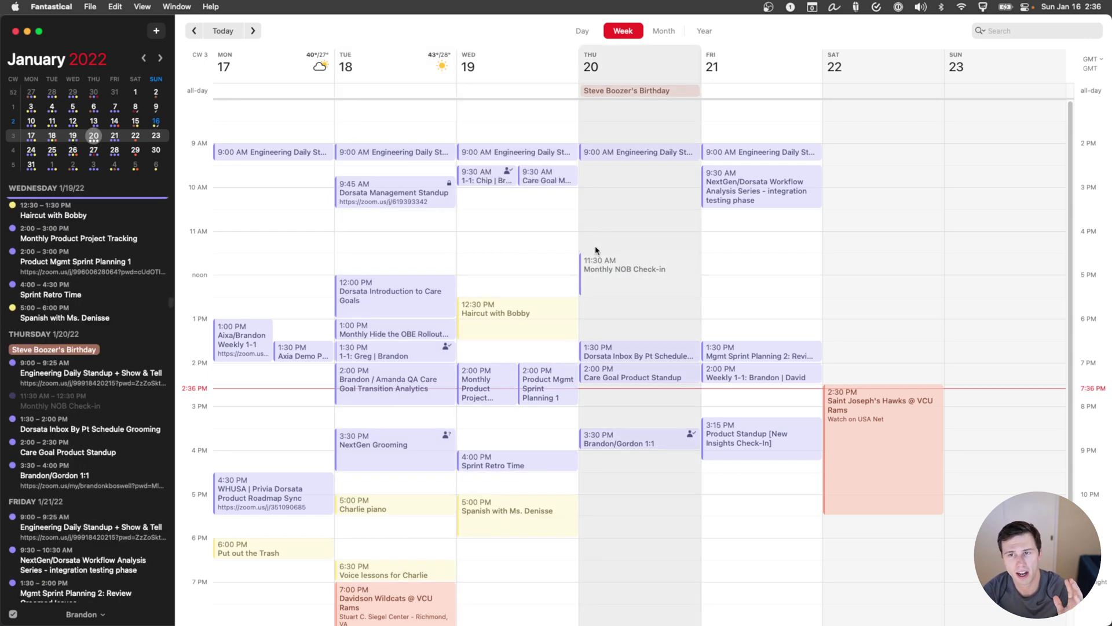
{"action": "left_click", "coordinate": [410, 243]}
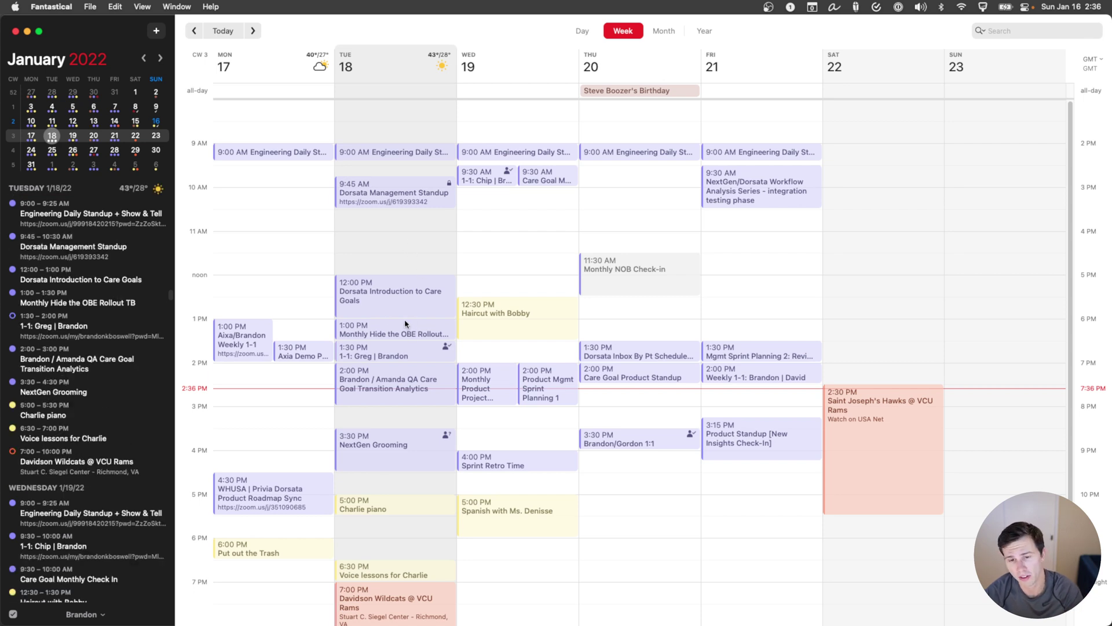
Step: Switch to TickTick and display the January 17–23 week in its calendar
{"action": "key", "text": "ctrl+Up"}
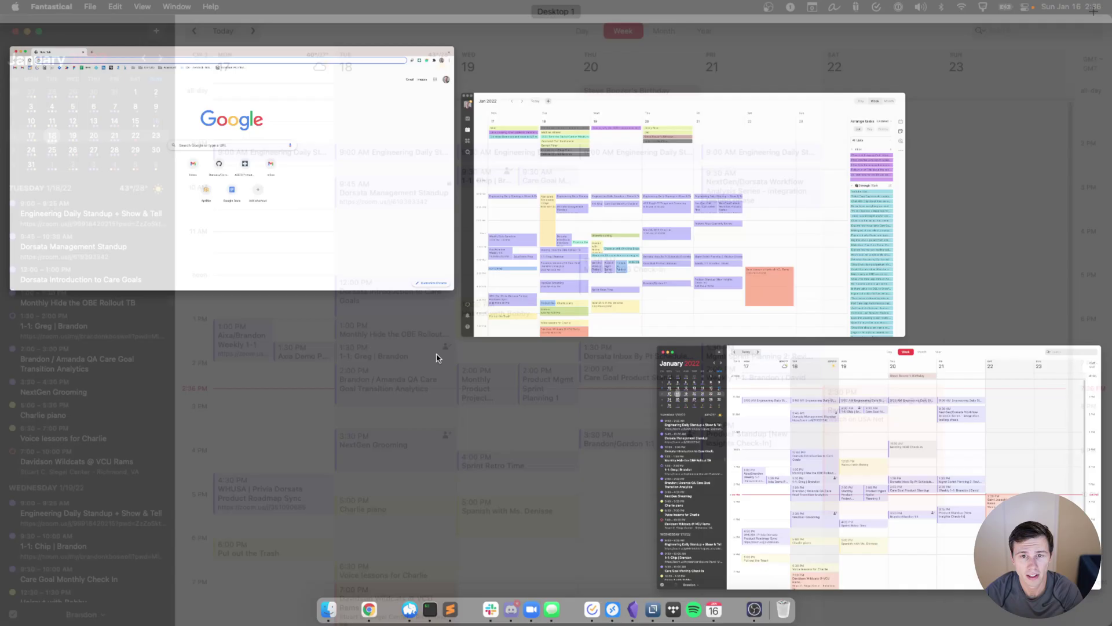
{"action": "left_click", "coordinate": [633, 256]}
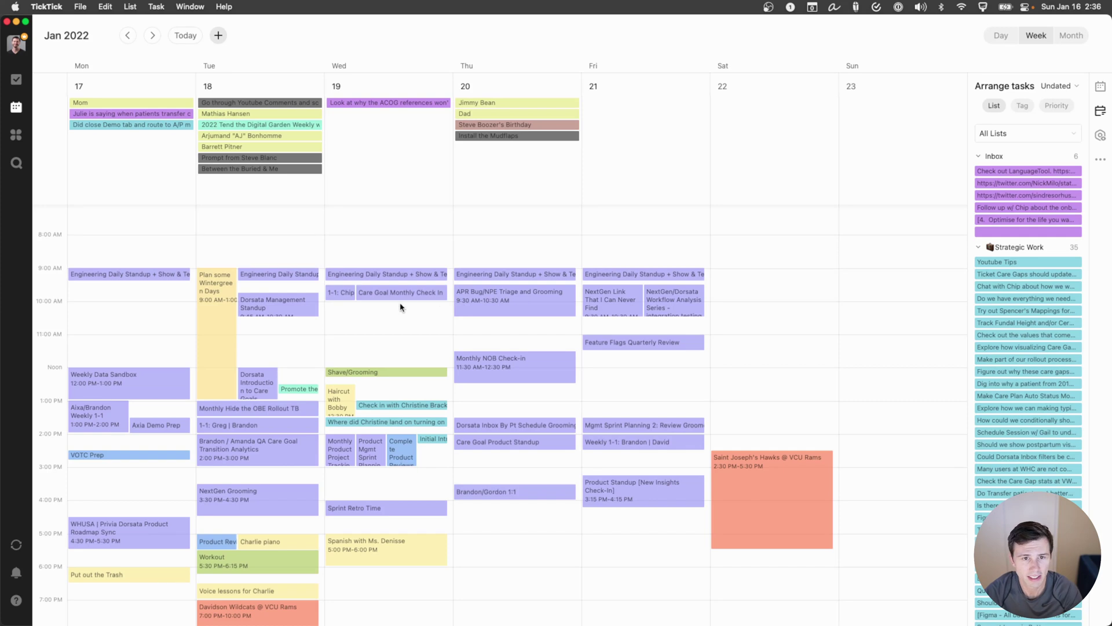
{"action": "left_click", "coordinate": [127, 38]}
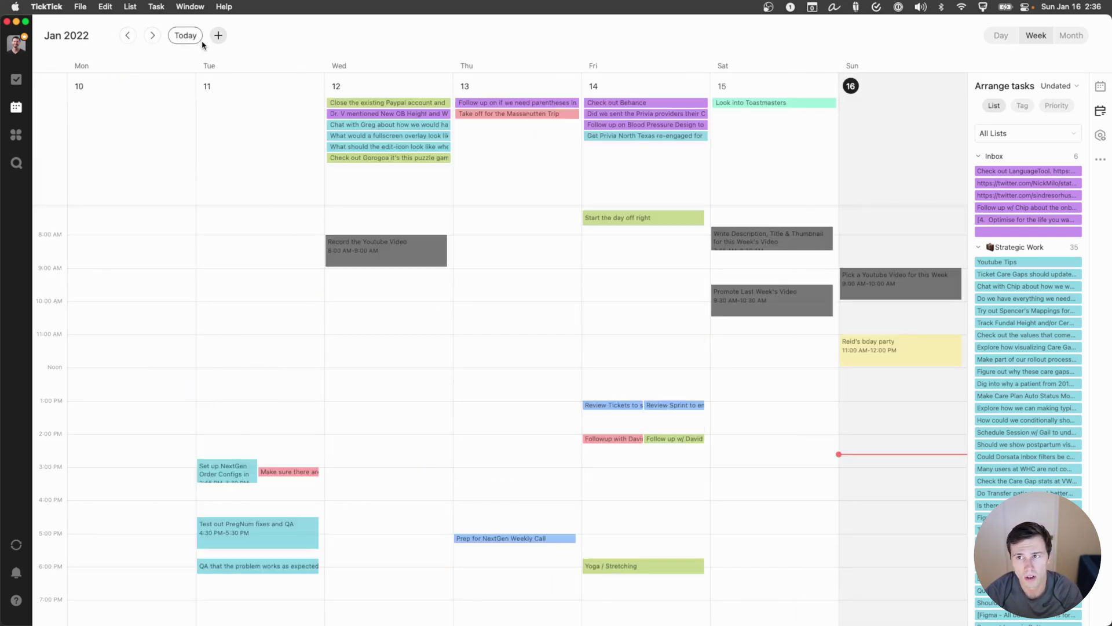
{"action": "left_click", "coordinate": [151, 36]}
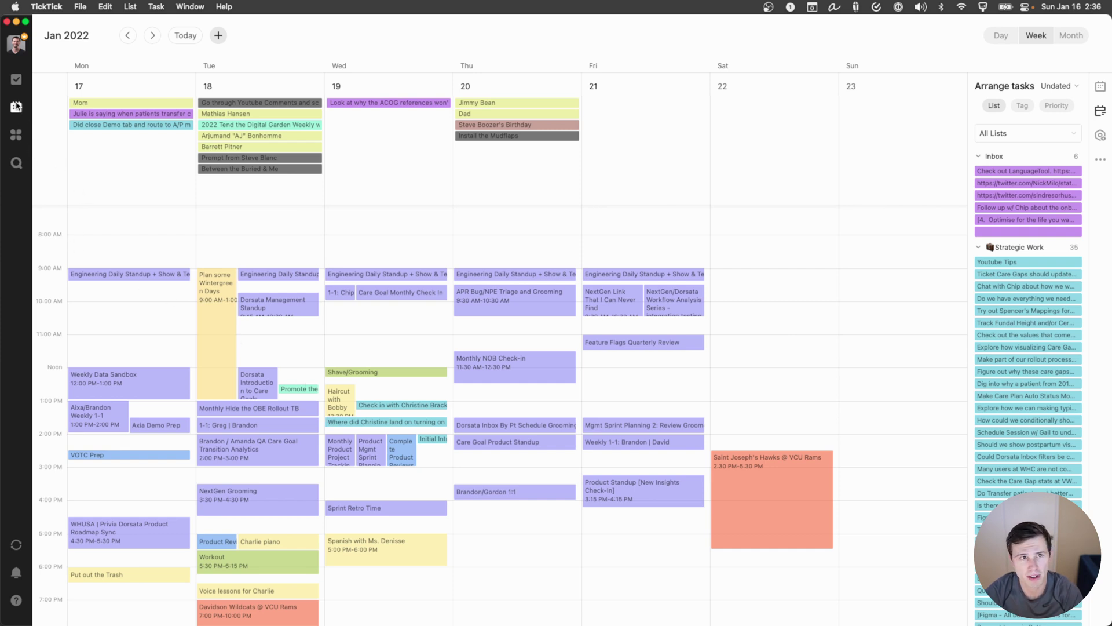
{"action": "left_click", "coordinate": [1101, 137]}
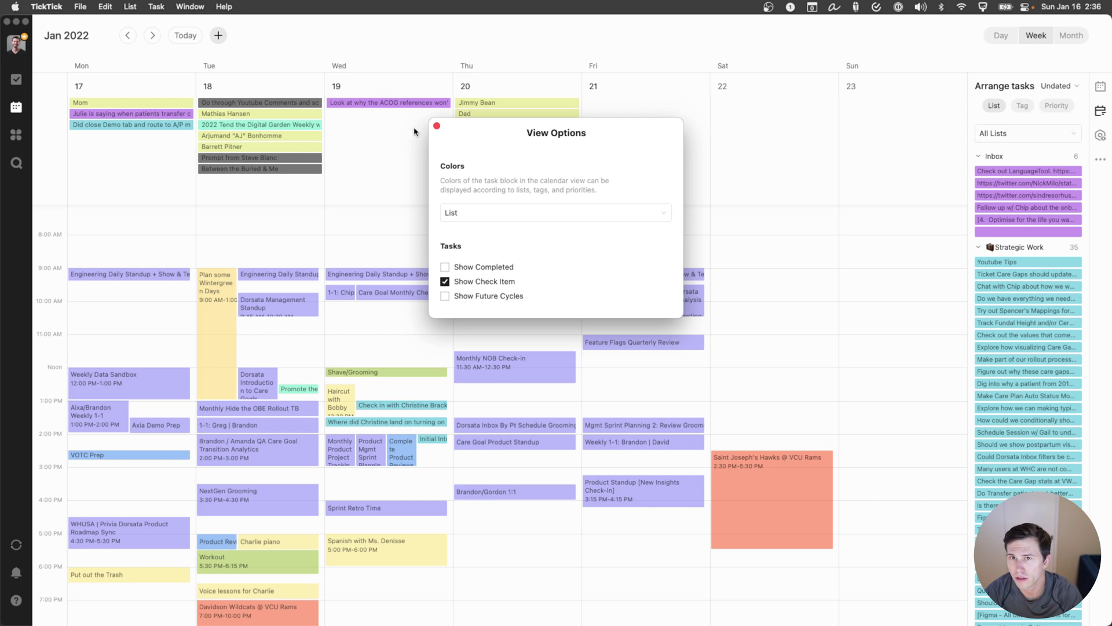
{"action": "left_click", "coordinate": [437, 125]}
{"action": "left_click", "coordinate": [1101, 161]}
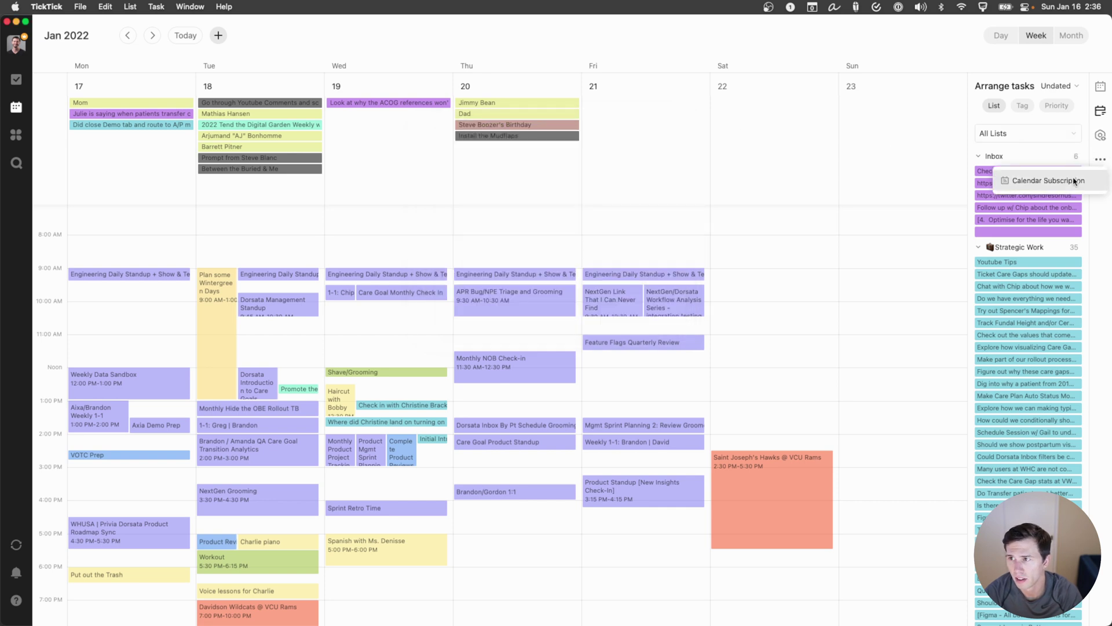
{"action": "left_click", "coordinate": [1047, 189]}
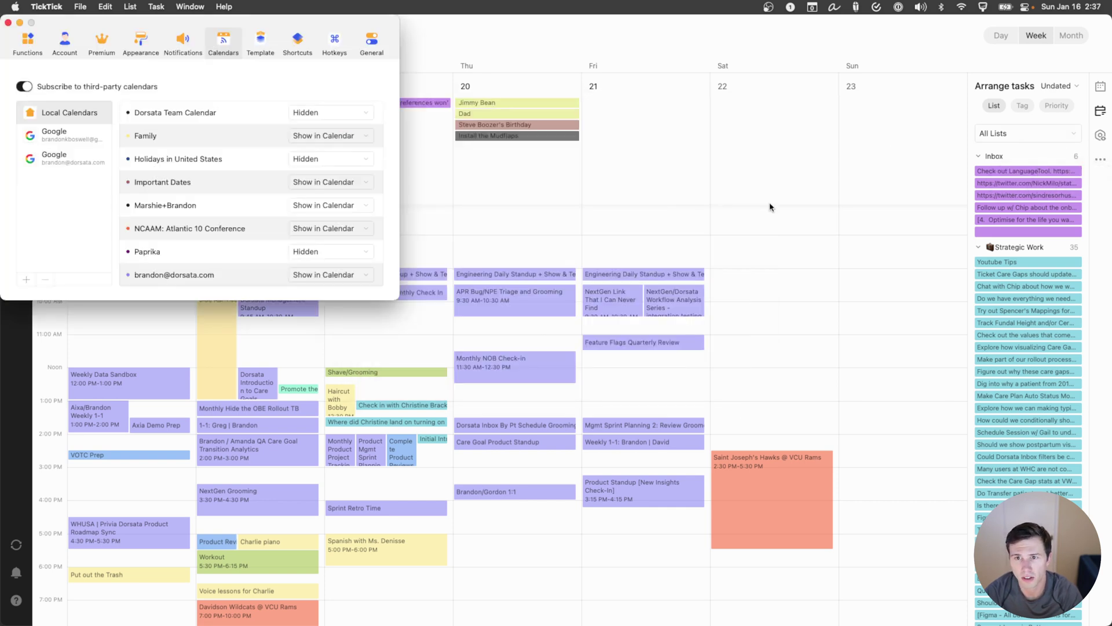
{"action": "left_click_drag", "start_coordinate": [318, 25], "coordinate": [475, 119]}
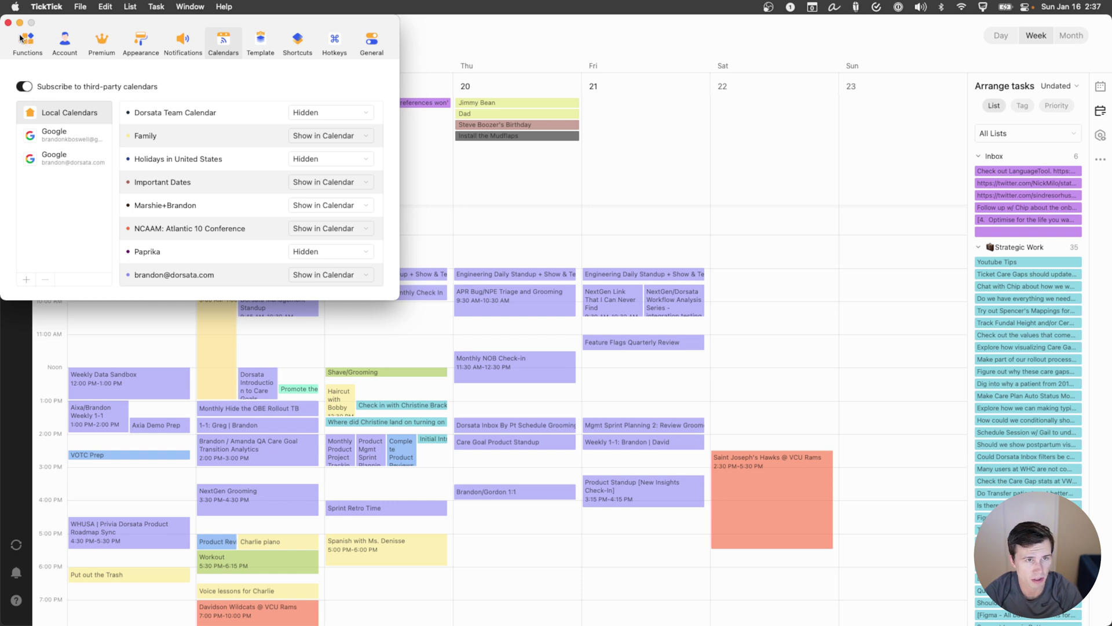
{"action": "left_click", "coordinate": [8, 22]}
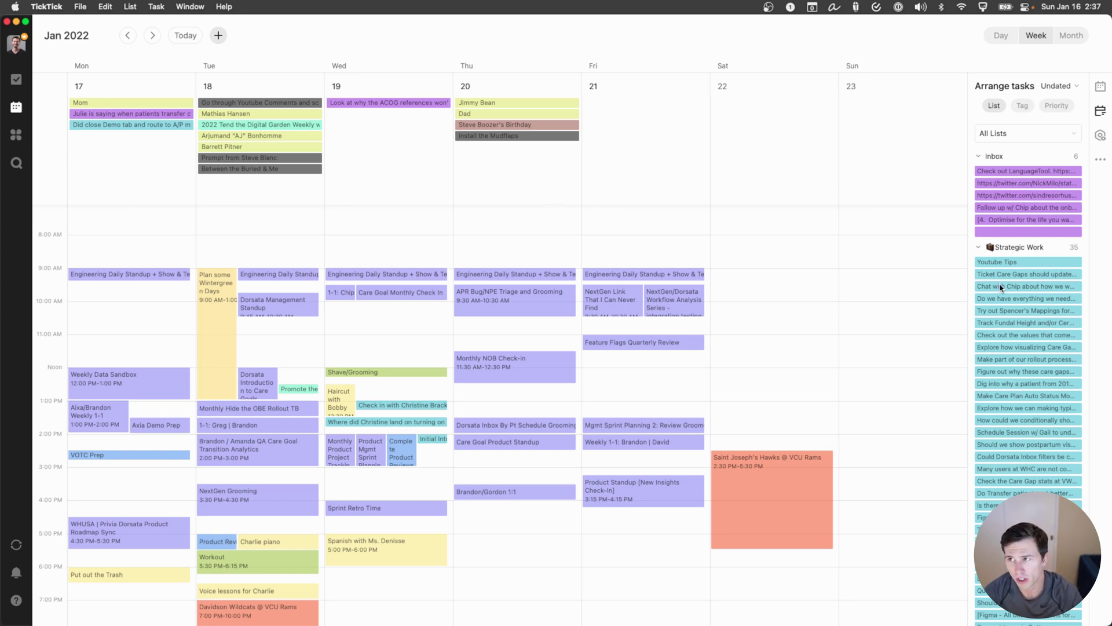
{"action": "left_click", "coordinate": [1102, 113]}
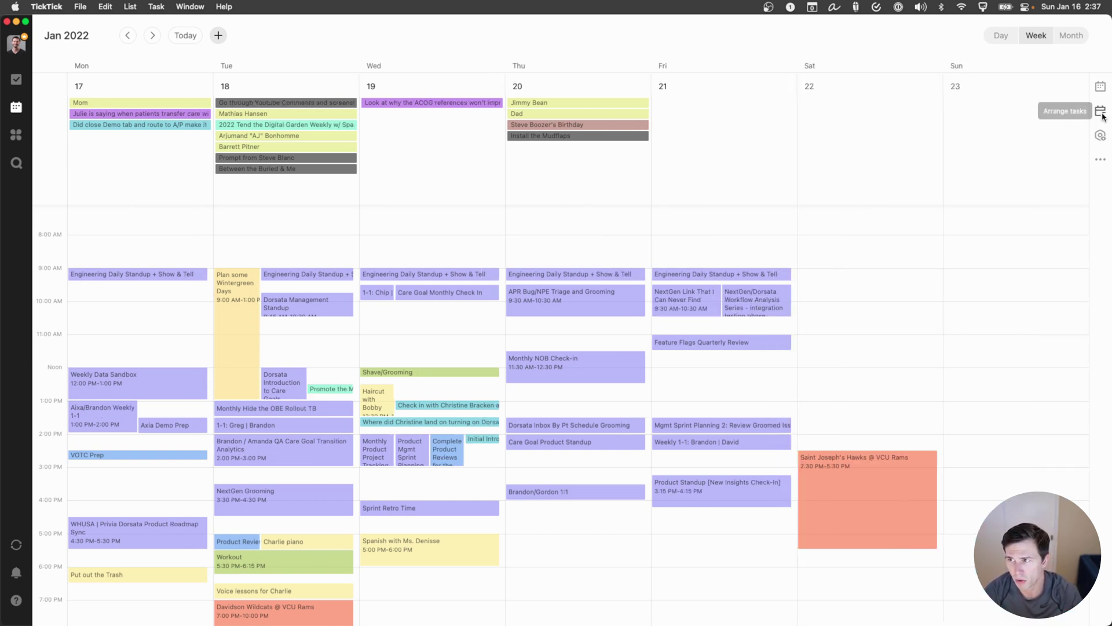
{"action": "left_click", "coordinate": [1102, 113]}
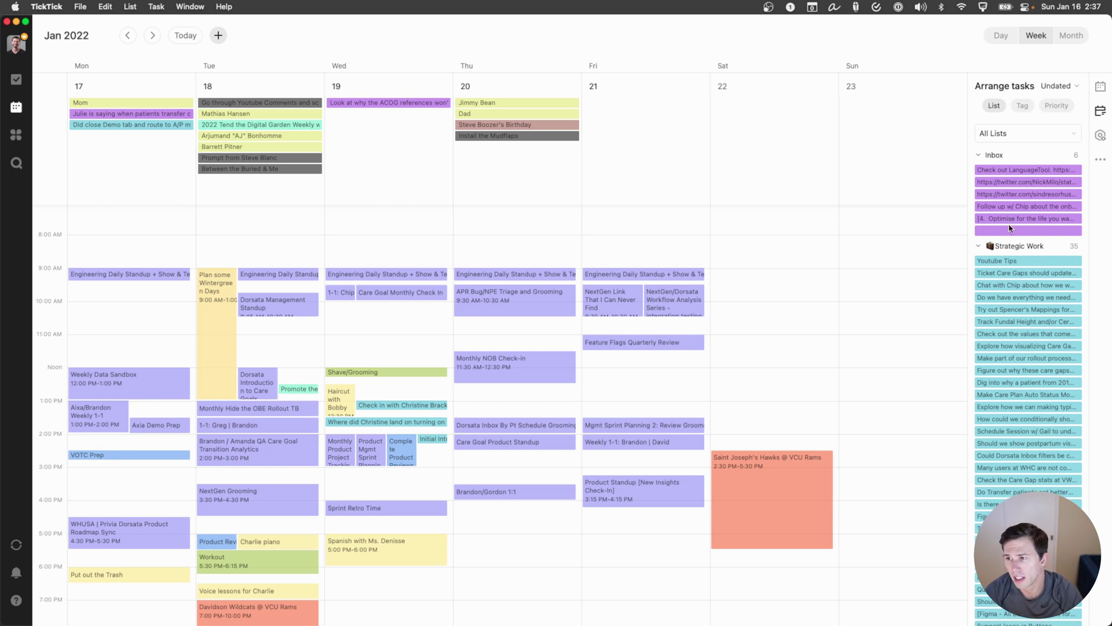
{"action": "scroll", "coordinate": [1011, 226], "scroll_direction": "down", "scroll_amount": 15}
{"action": "scroll", "coordinate": [1003, 275], "scroll_direction": "up", "scroll_amount": 15}
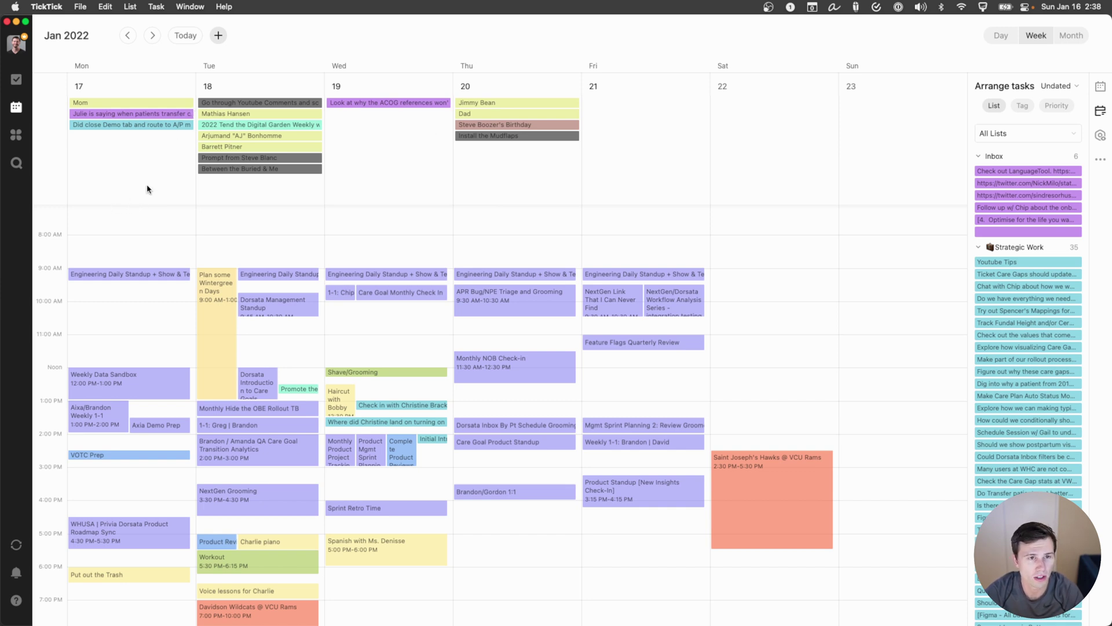
Step: Mark the Mom task as complete
{"action": "scroll", "coordinate": [135, 237], "scroll_direction": "up", "scroll_amount": 2}
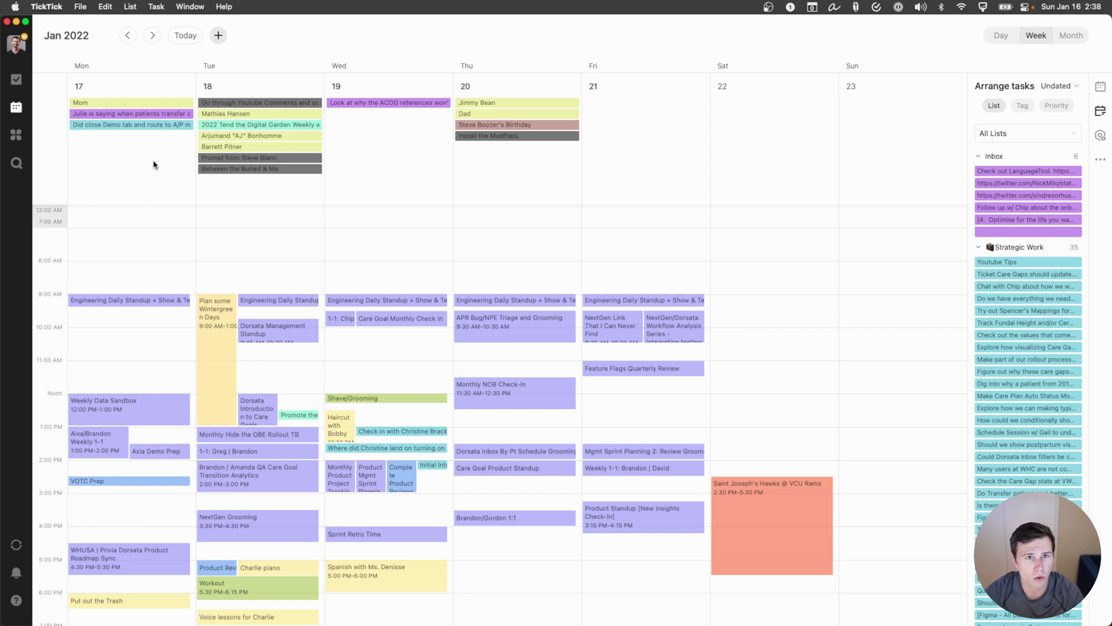
{"action": "left_click", "coordinate": [118, 104]}
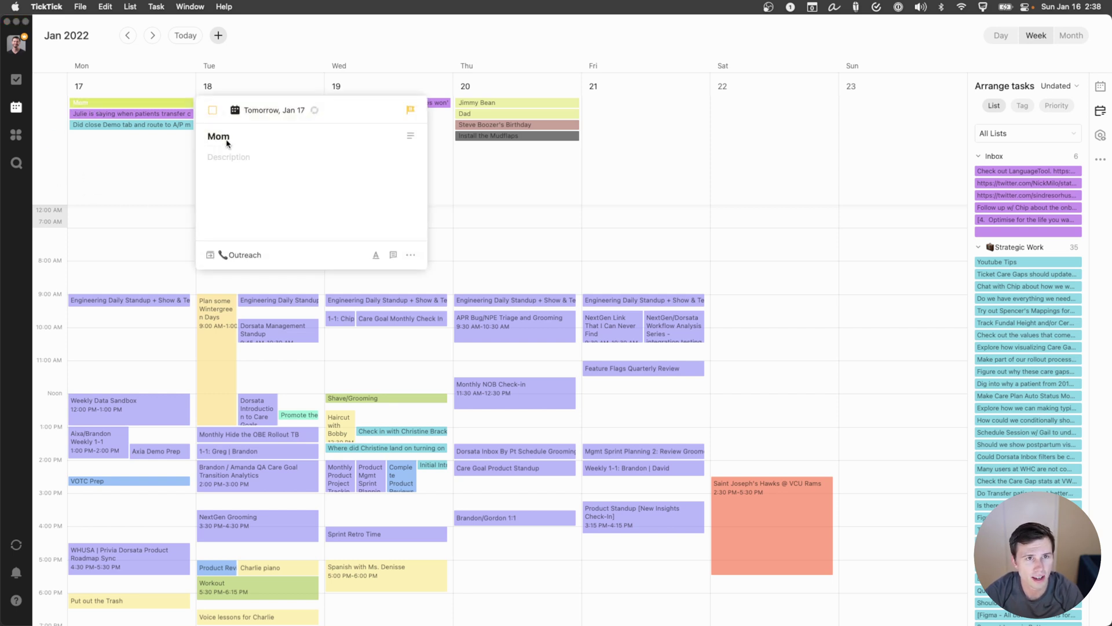
{"action": "left_click", "coordinate": [212, 110]}
{"action": "left_click", "coordinate": [120, 158]}
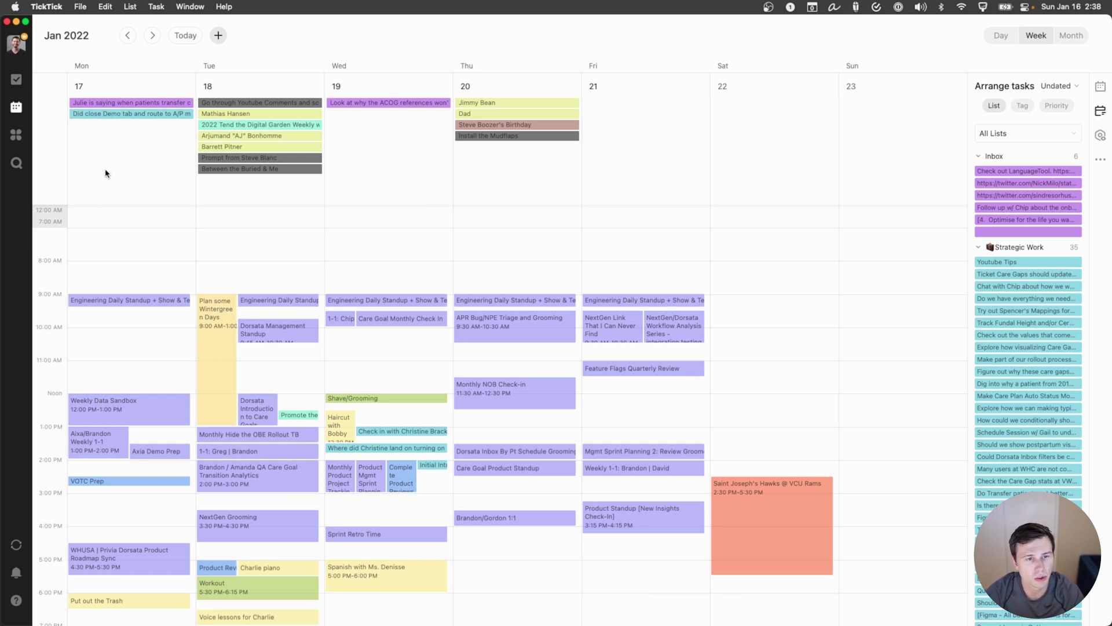
Step: Schedule the patient-care-transfer task Monday at 2 PM and lengthen it toward 3 PM
{"action": "left_click_drag", "start_coordinate": [102, 104], "coordinate": [116, 470]}
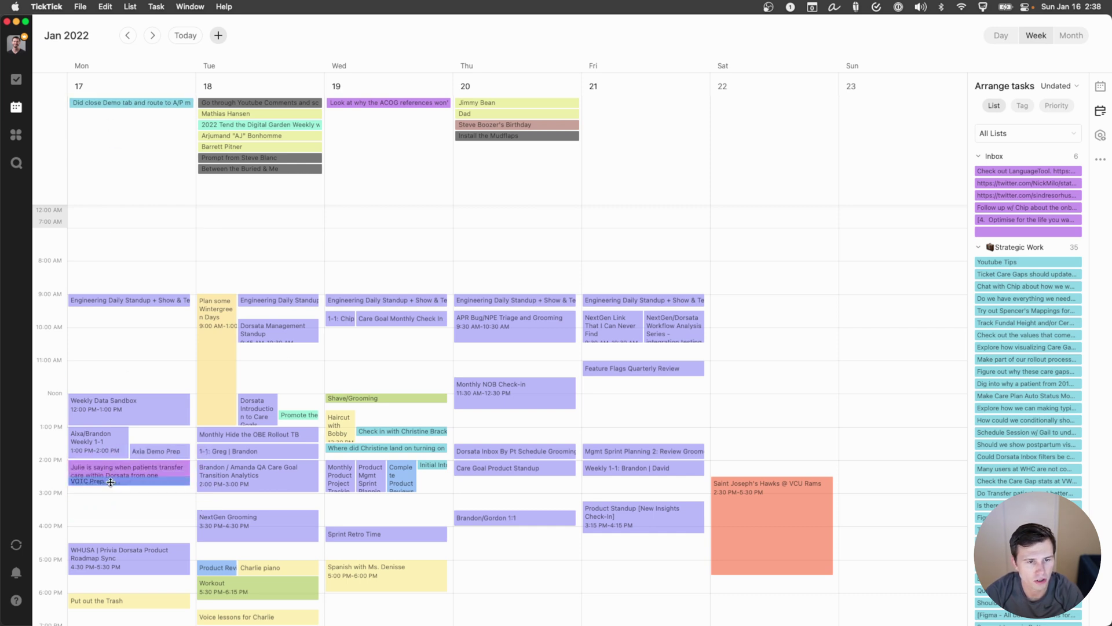
{"action": "left_click_drag", "start_coordinate": [110, 482], "coordinate": [85, 512]}
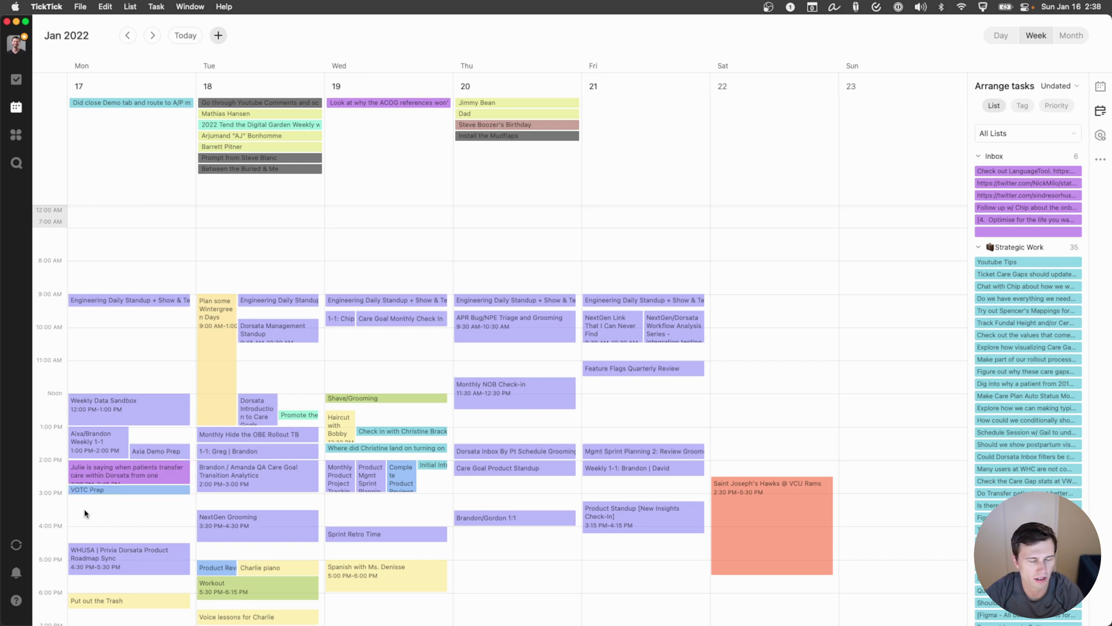
{"action": "left_click", "coordinate": [113, 106]}
Step: Complete the 'Did close Demo tab' task and move 'Go through Youtube Comments' to Monday 5 PM
{"action": "left_click", "coordinate": [145, 124]}
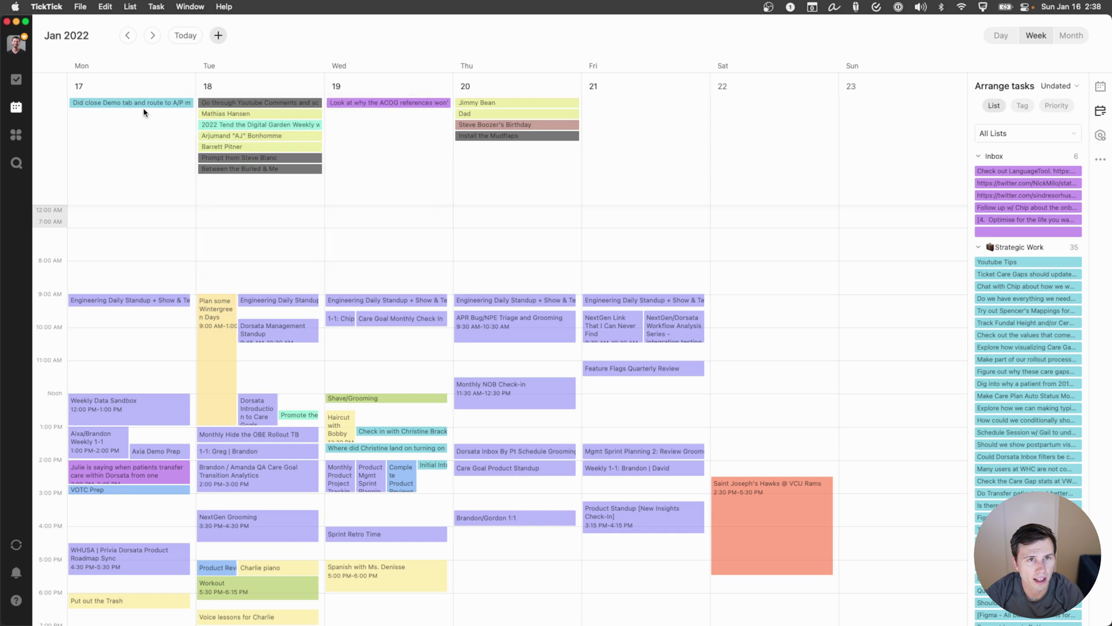
{"action": "left_click", "coordinate": [212, 111]}
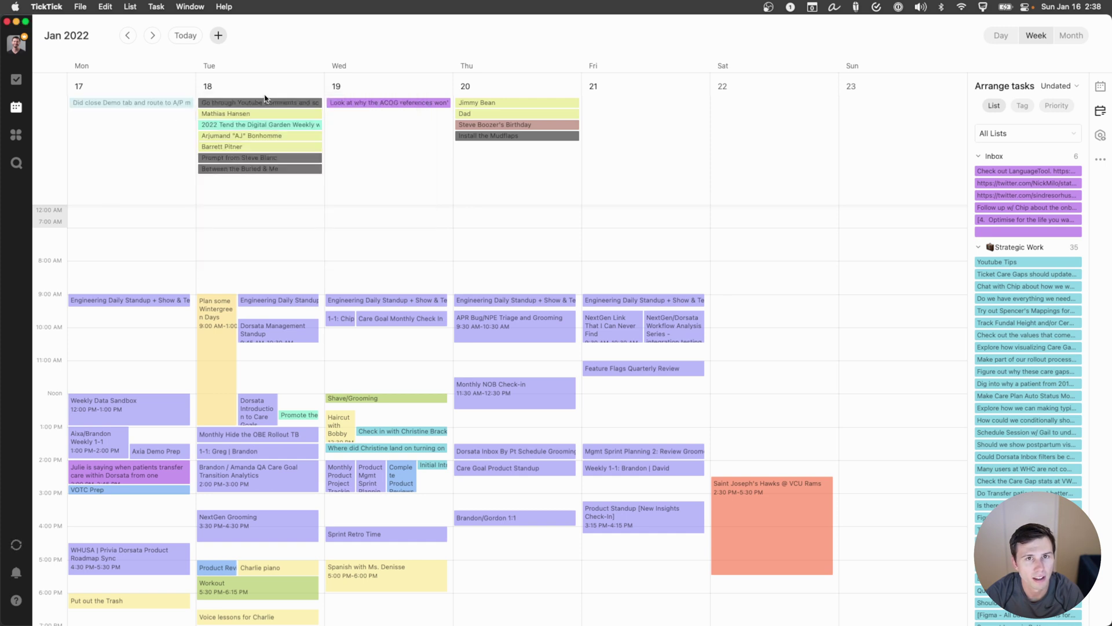
{"action": "left_click_drag", "start_coordinate": [261, 107], "coordinate": [79, 588]}
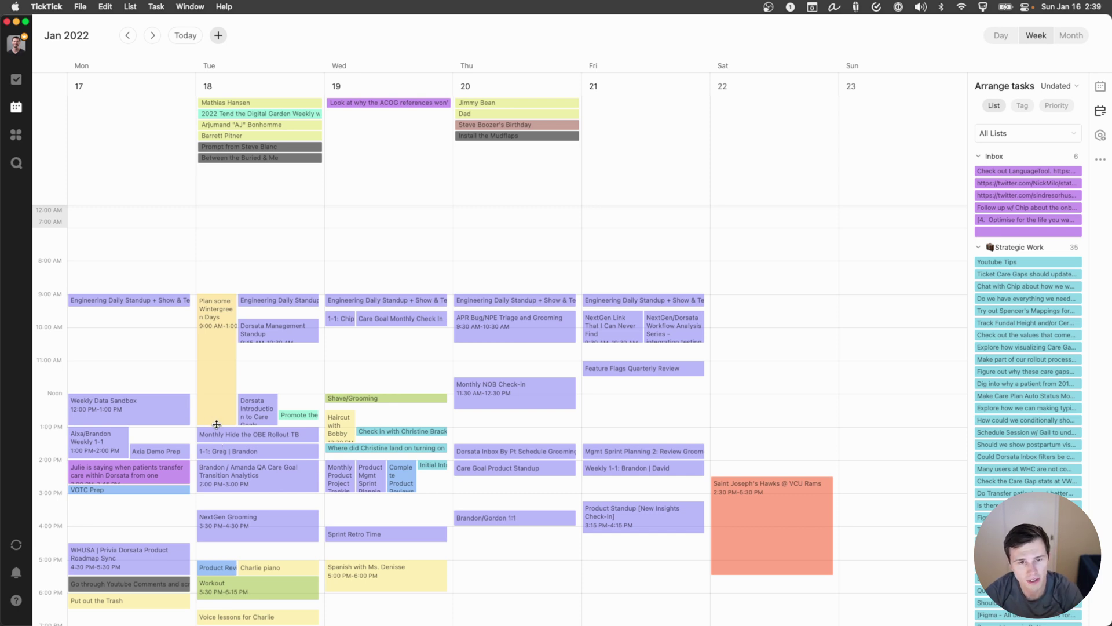
Step: Move Plan some Wintergreen Days to Tuesday 7:30 AM and the ACOG references task to Wednesday 3 PM
{"action": "left_click_drag", "start_coordinate": [216, 425], "coordinate": [247, 257]}
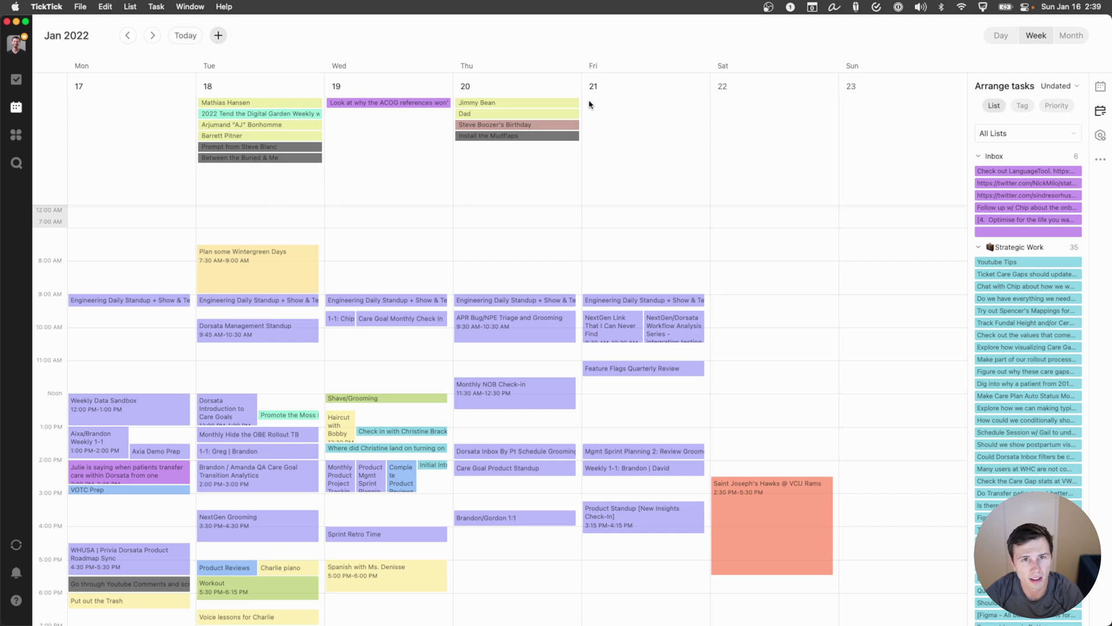
{"action": "left_click_drag", "start_coordinate": [398, 104], "coordinate": [370, 521]}
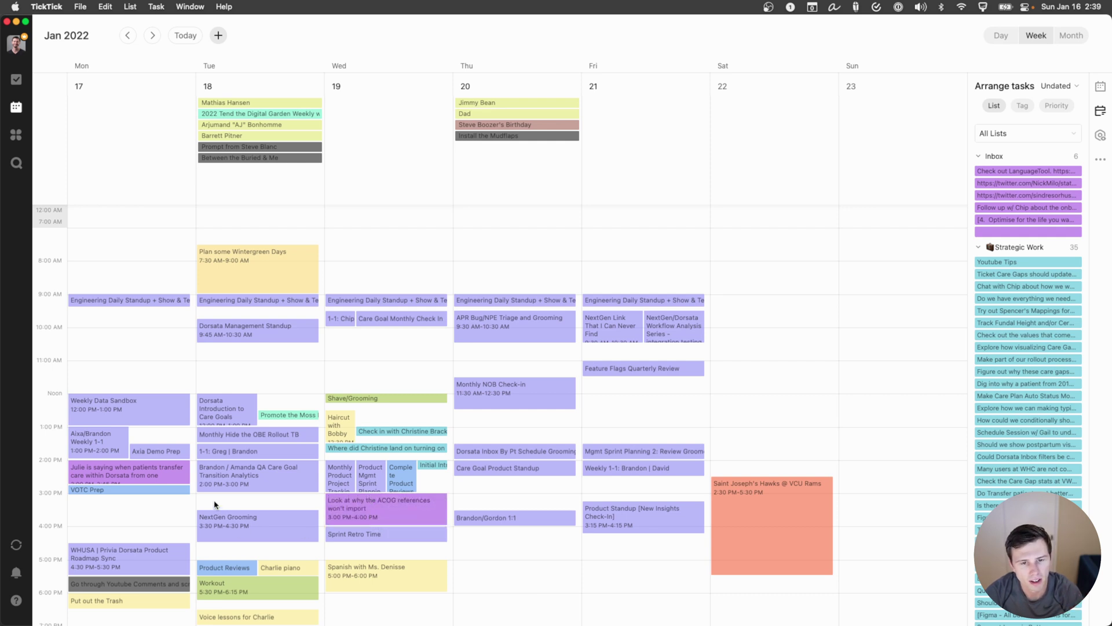